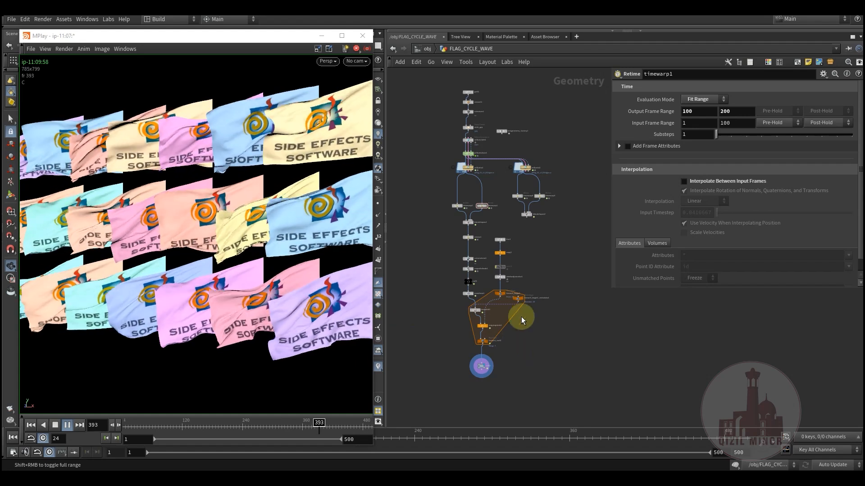
Display the grid1 node at the start of the flag network and show its parameters
middle_click_drag(546, 245, 539, 282)
scroll(467, 236, "up", 6)
middle_click_drag(471, 248, 497, 427)
middle_click_drag(431, 203, 430, 232)
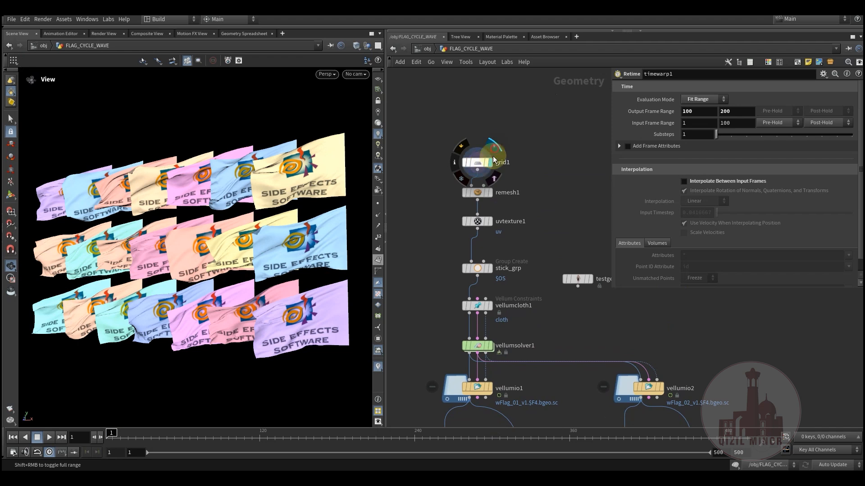
left_click(494, 158)
left_click(472, 164)
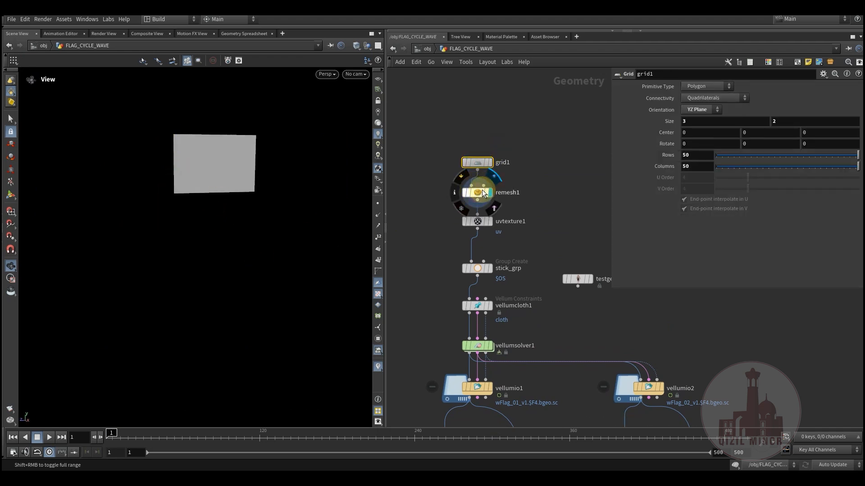
Display the remesh1 output with its parameters and switch the viewport shading to Flat Wire Shaded
left_click(481, 192)
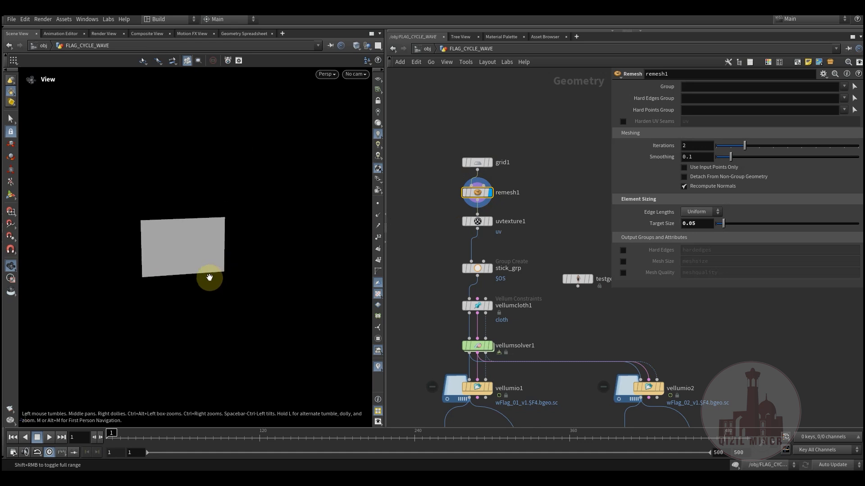
scroll(210, 277, "up", 4)
middle_click_drag(213, 246, 271, 251)
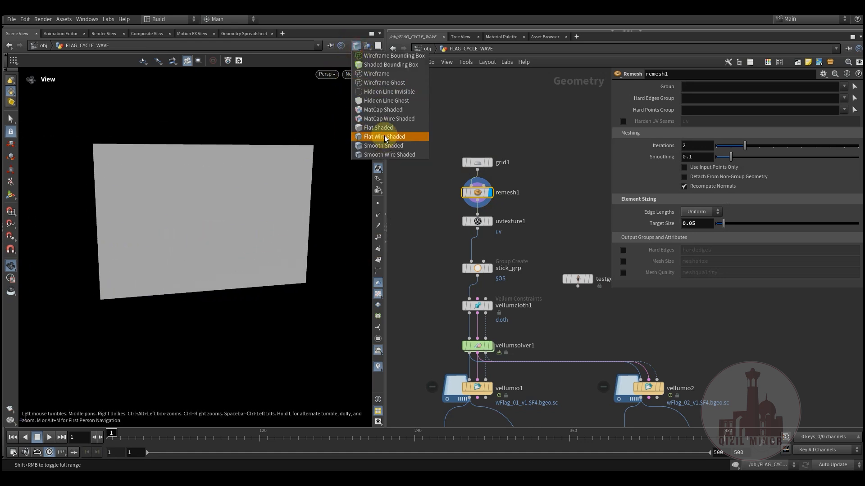
left_click(375, 269)
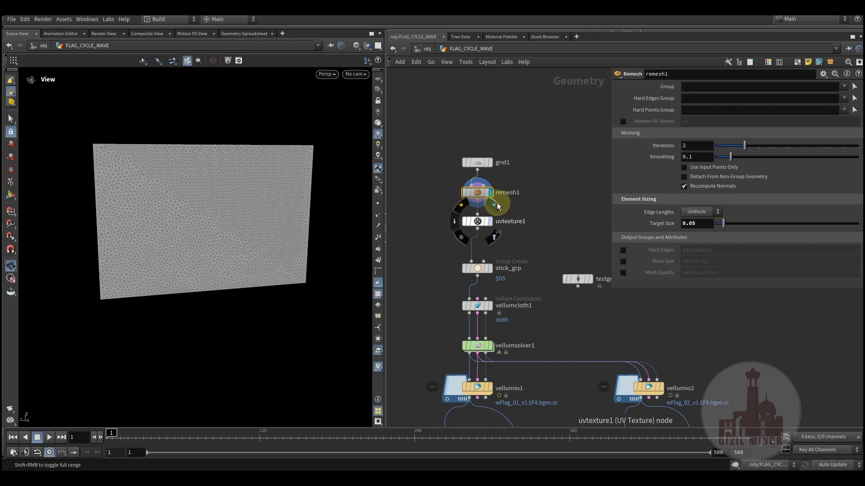
Display the uvtexture1 output, followed by the stick_grp point group along with its bounding settings
left_click(497, 206)
middle_click_drag(438, 282, 442, 214)
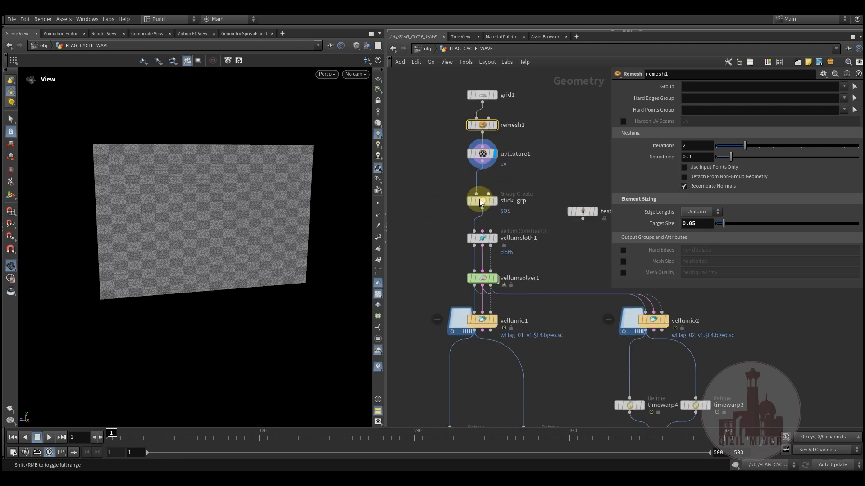
left_click(483, 203)
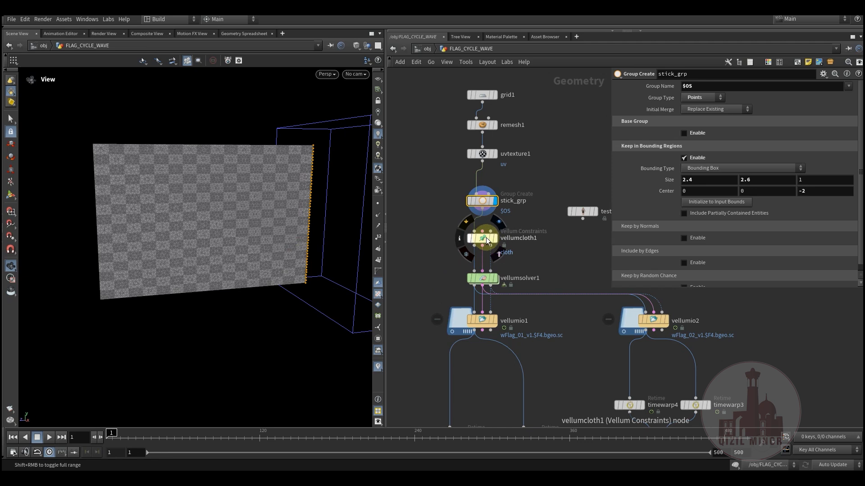
Display vellumcloth1 and review its mass, pin to animation, stretch and bend settings
left_click(499, 225)
left_click(482, 239)
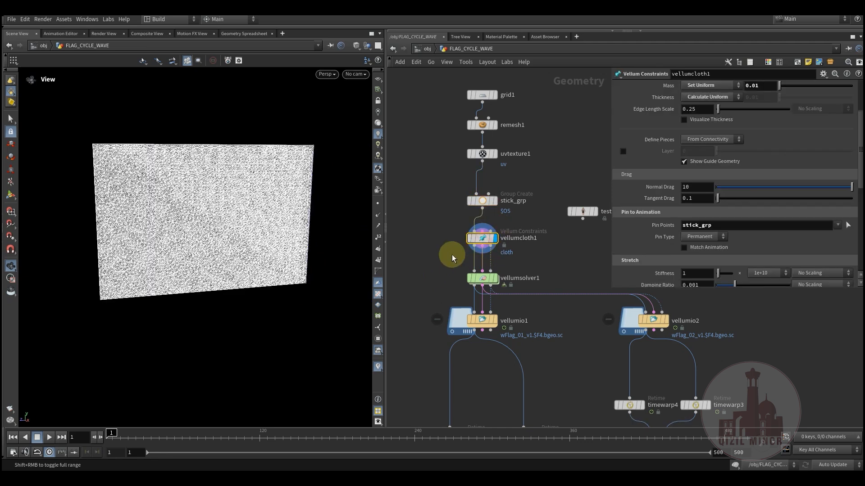
middle_click_drag(437, 248, 434, 217)
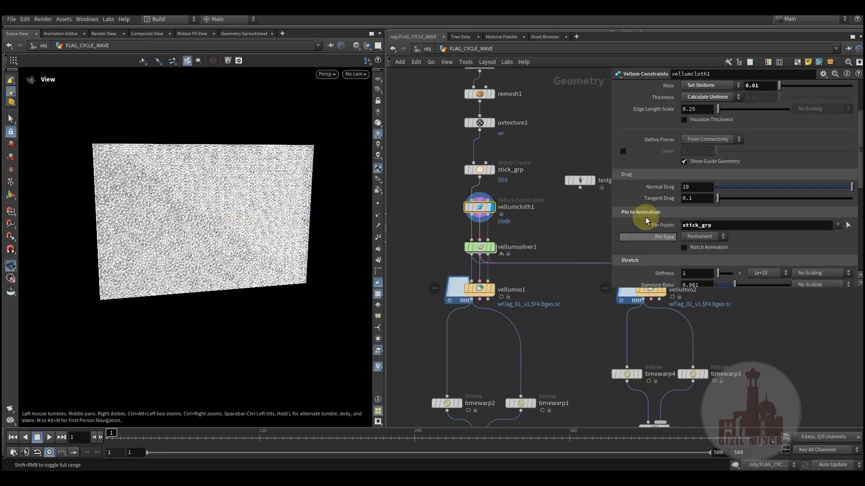
scroll(643, 210, "down", 5)
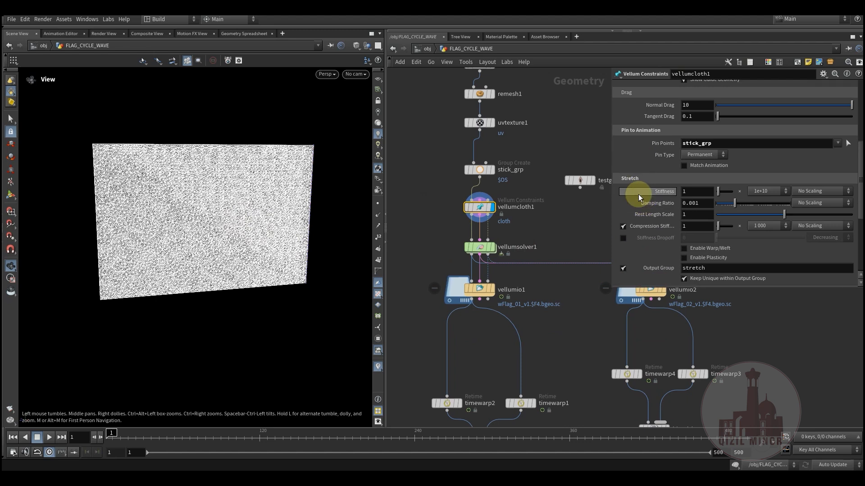
scroll(636, 227, "down", 3)
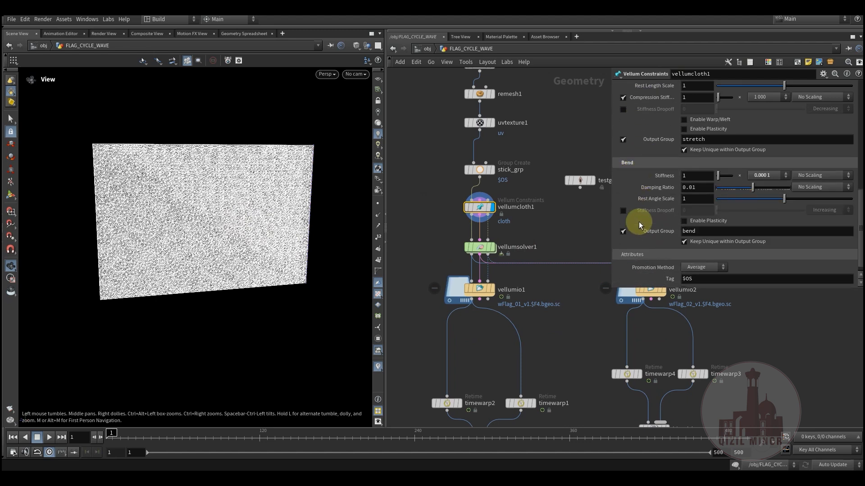
scroll(639, 222, "up", 6)
scroll(641, 219, "up", 1)
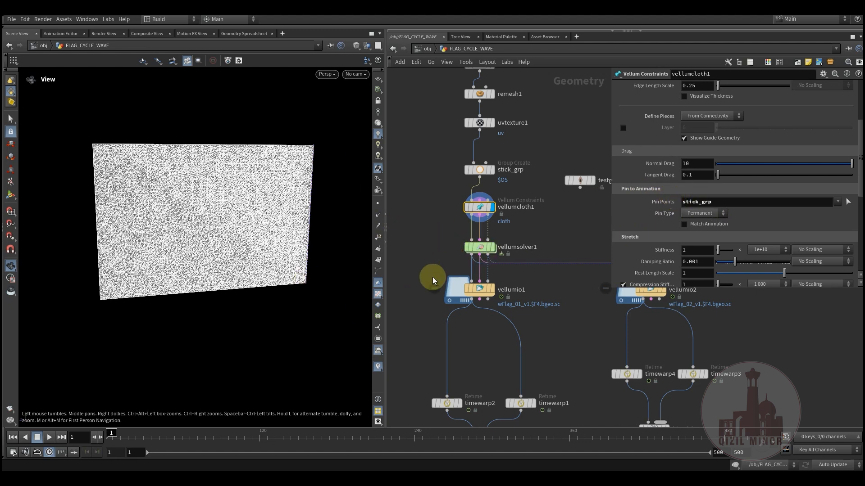
Inspect the two popwind nodes in vellumsolver1's forces network and return to the FLAG_CYCLE_WAVE level
double_click(481, 247)
left_click_drag(411, 339, 415, 333)
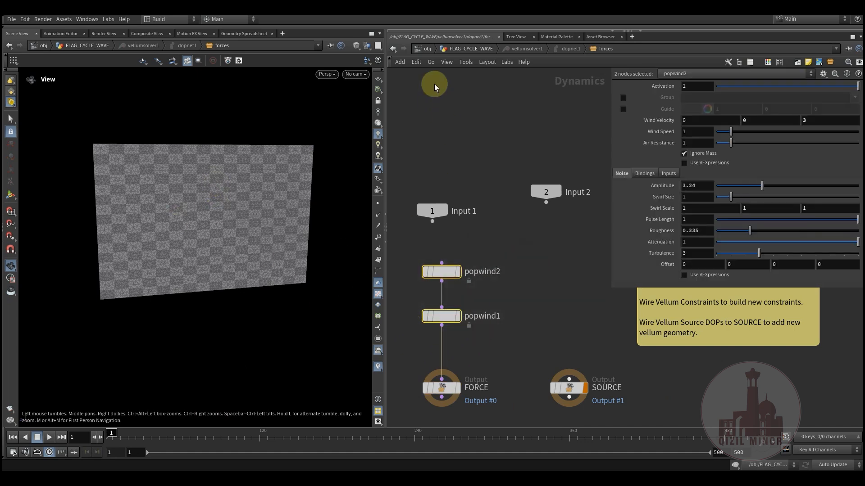
left_click(476, 49)
middle_click_drag(436, 235, 437, 207)
scroll(439, 209, "up", 2)
Display the vellumio1 cache, show its parameters and scrub through the simulated flag up to frame 240
left_click(510, 255)
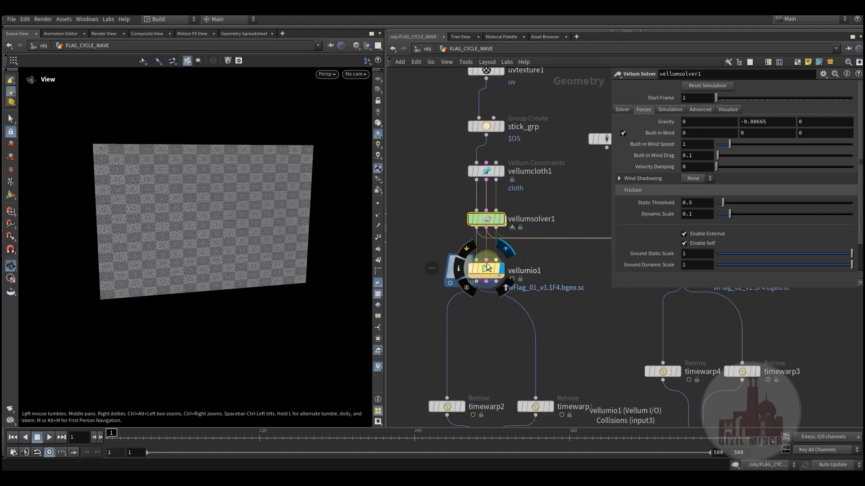
left_click(488, 291)
left_click_drag(113, 438, 416, 446)
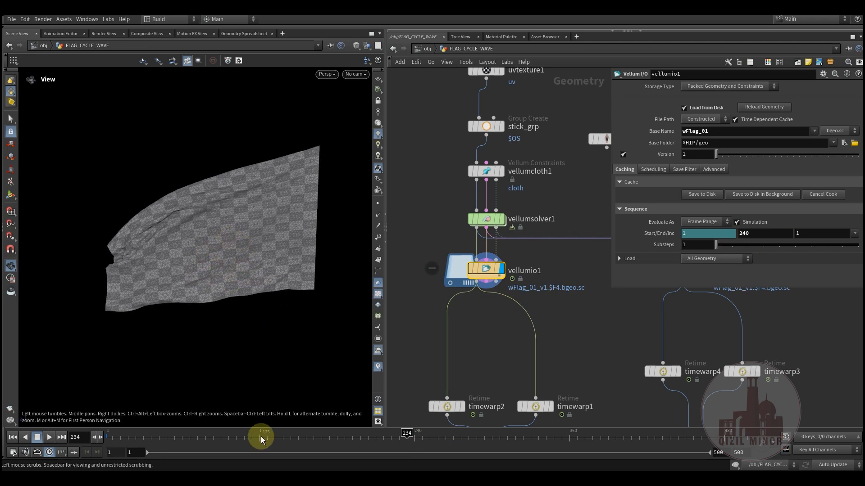
left_click_drag(111, 447, 190, 447)
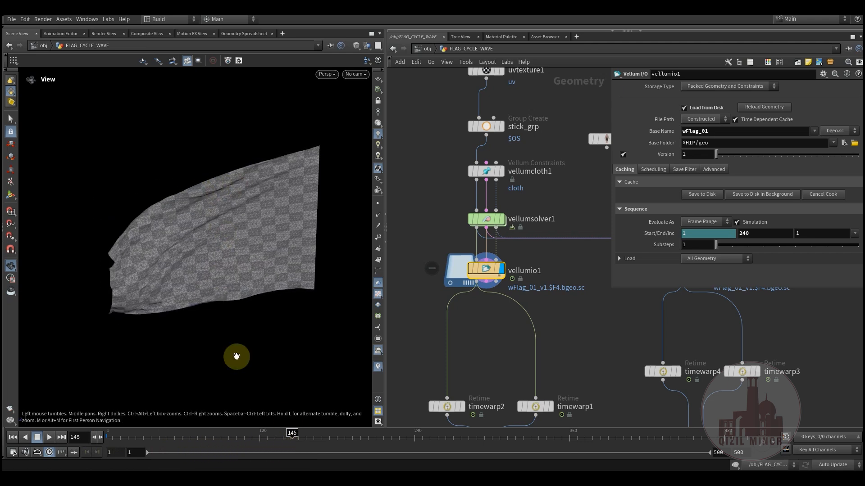
left_click_drag(333, 446, 328, 447)
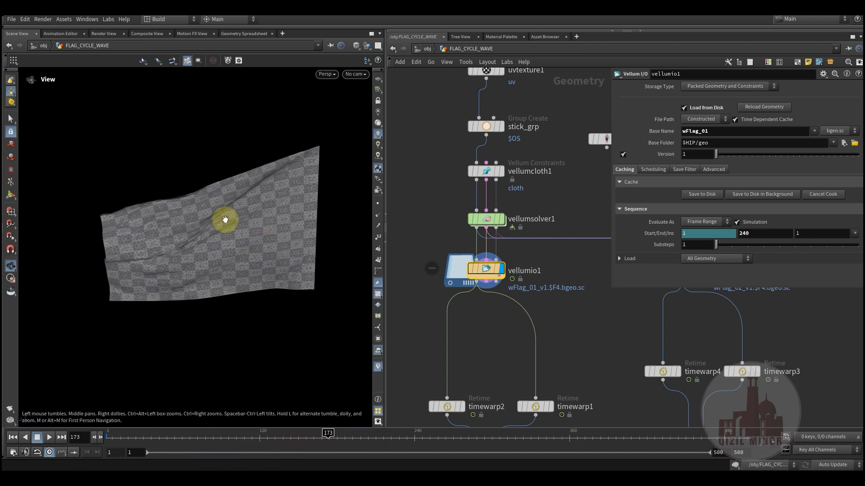
left_click_drag(135, 445, 385, 436)
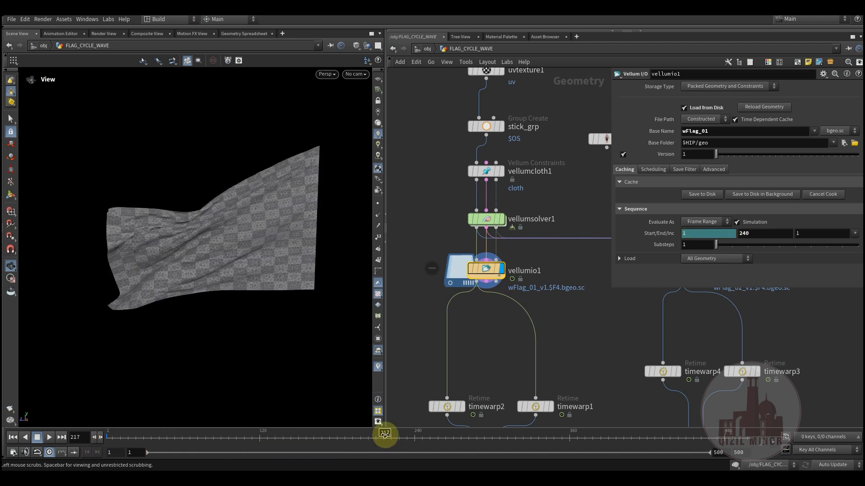
middle_click_drag(480, 342, 480, 310)
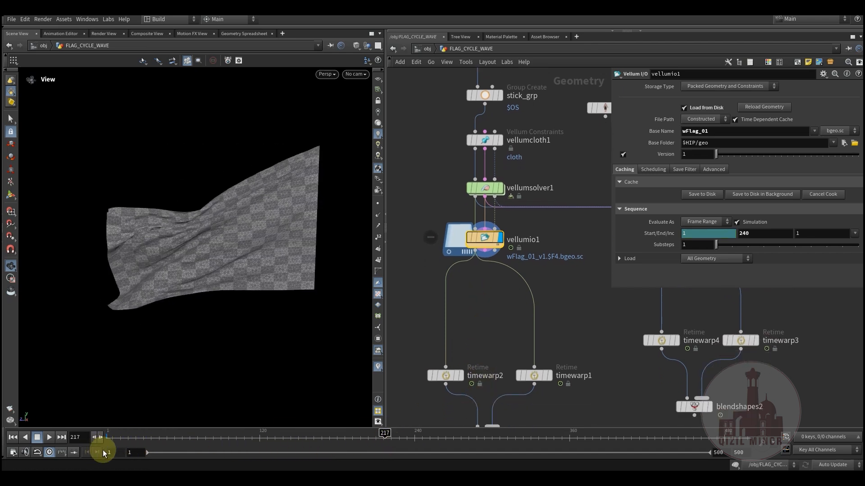
left_click_drag(354, 435, 414, 450)
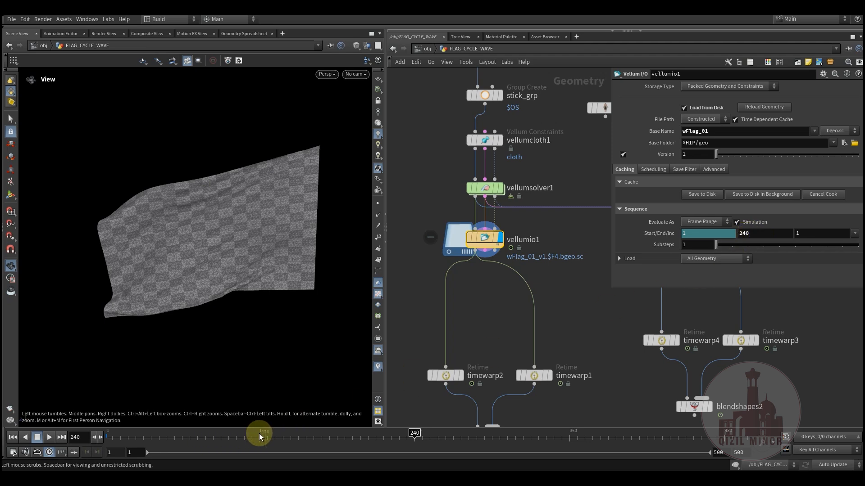
Show timewarp2's frame range settings, display its output and scrub back to frame 1
middle_click_drag(491, 311, 486, 245)
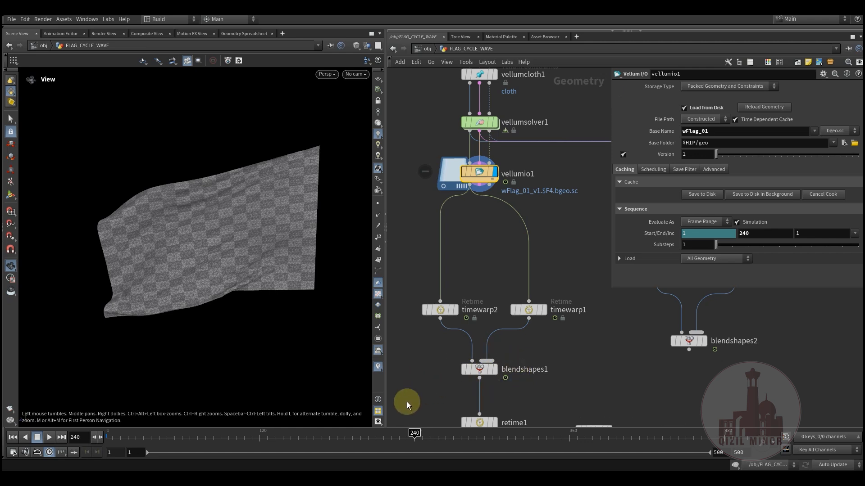
middle_click_drag(471, 232, 463, 279)
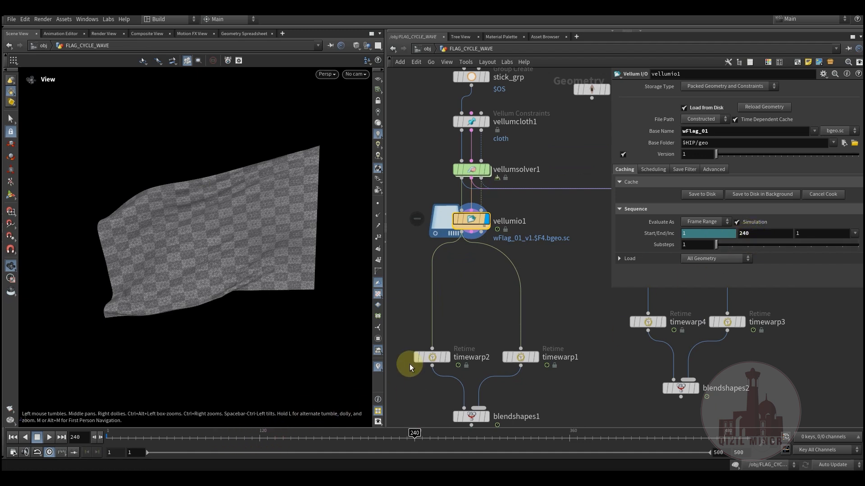
middle_click_drag(456, 311, 455, 296)
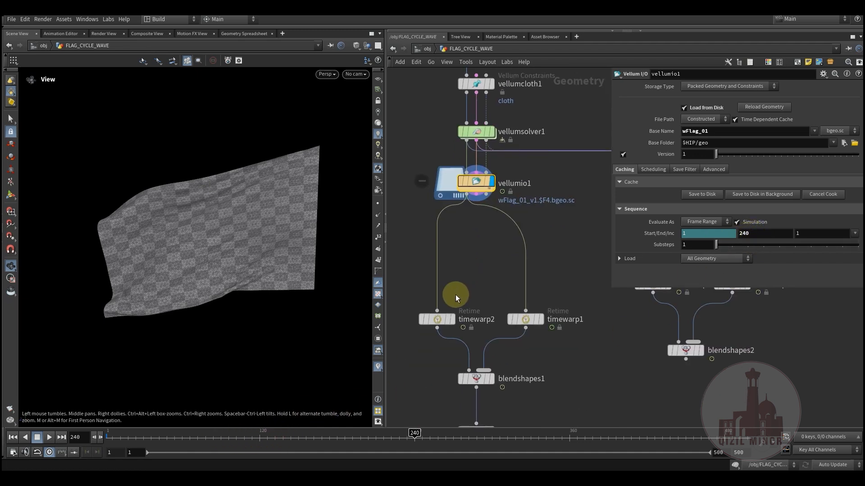
left_click(437, 318)
mouse_move(469, 282)
middle_mouse_down()
mouse_move(467, 297)
mouse_move(471, 282)
middle_mouse_up()
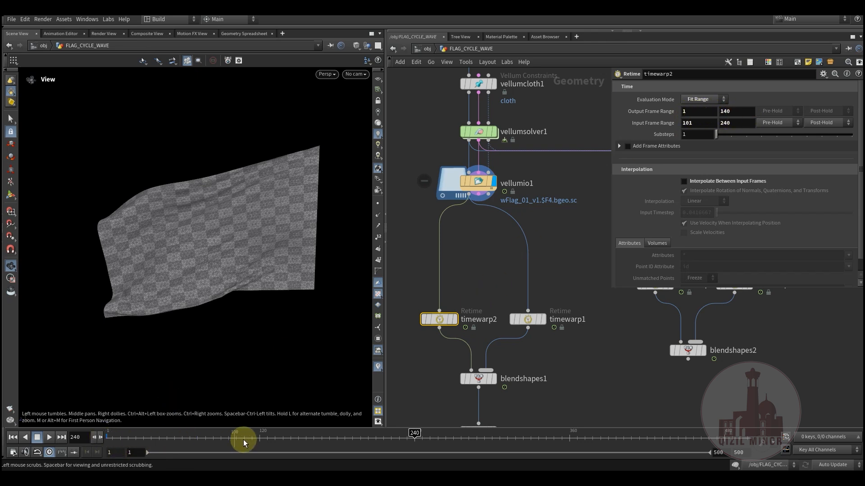
left_click(459, 302)
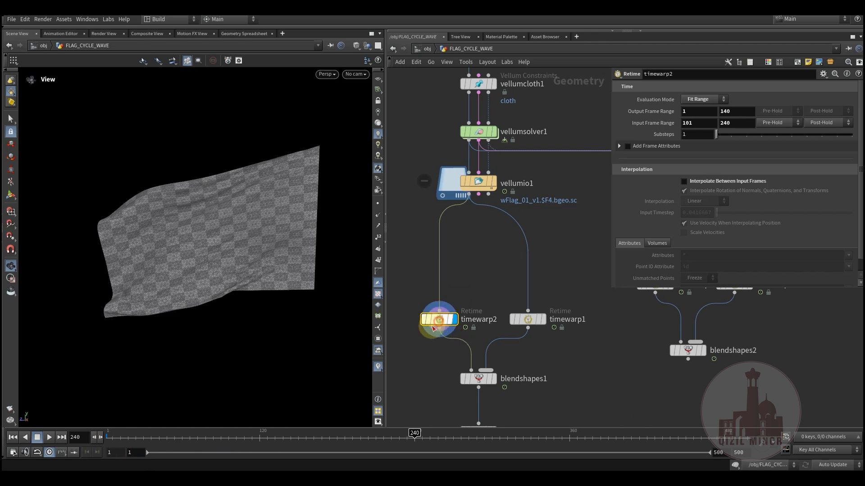
left_click_drag(140, 437, 75, 444)
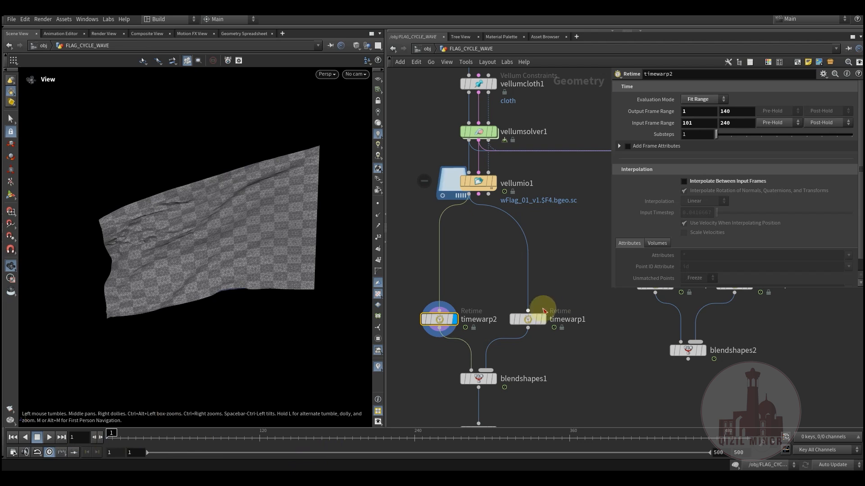
Compare the output and input frame ranges of timewarp1 with those of timewarp2
left_click(529, 320)
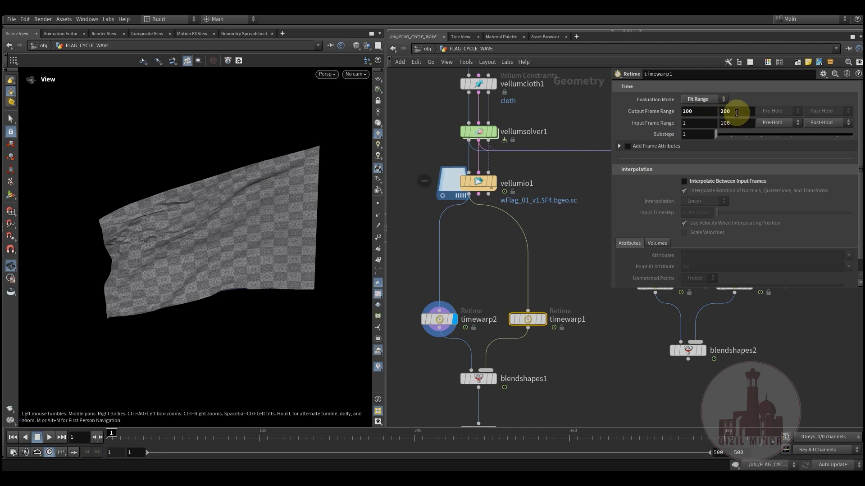
left_click_drag(439, 319, 444, 315)
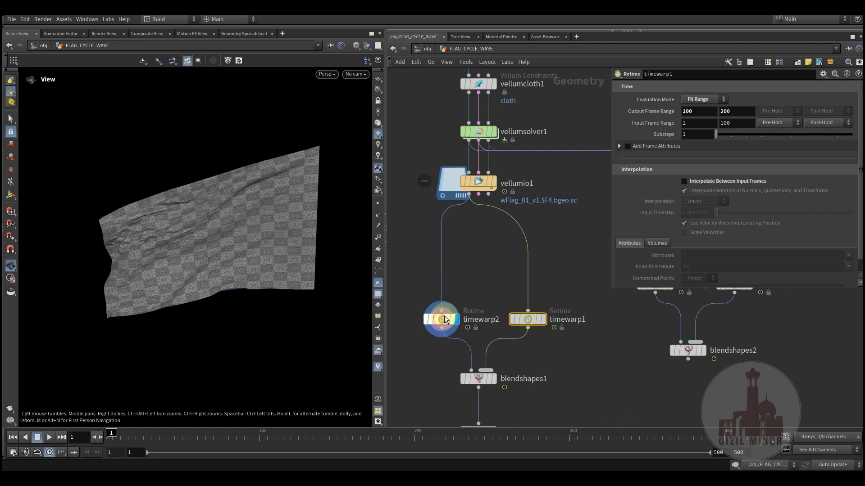
mouse_move(524, 323)
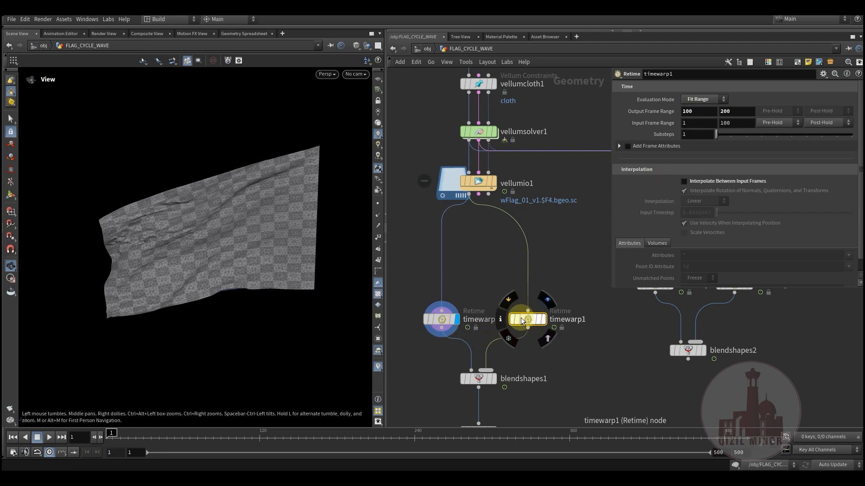
left_click(440, 323)
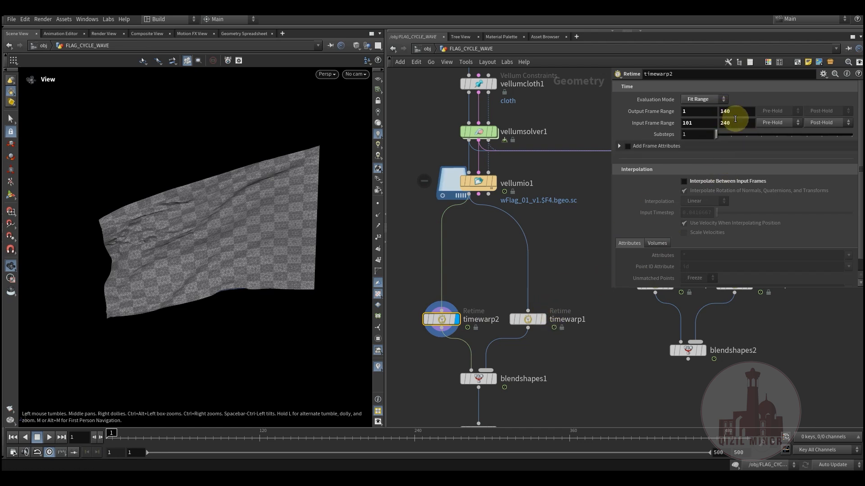
Display blendshapes1, review its blend weights and scrub through the transition between the two retimed flags to frame 192
left_click(498, 361)
left_click(480, 378)
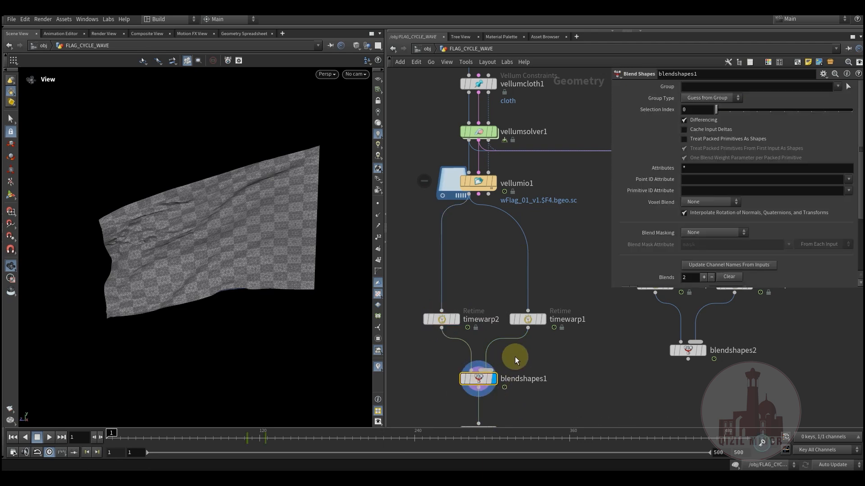
middle_click_drag(515, 356, 507, 291)
left_click_drag(235, 441, 270, 441)
scroll(688, 274, "down", 3)
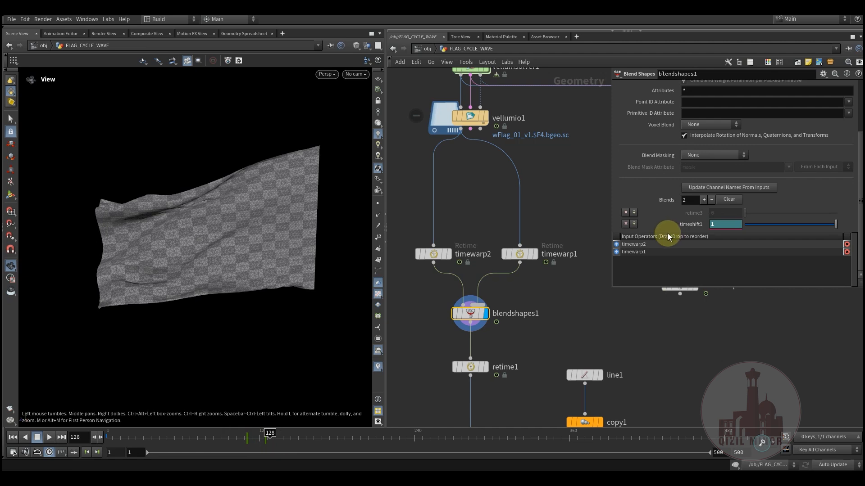
left_click_drag(251, 435, 353, 455)
Display retime1 with its cycling frame range settings and scrub the looped flag to frame 306
middle_click_drag(432, 325, 432, 261)
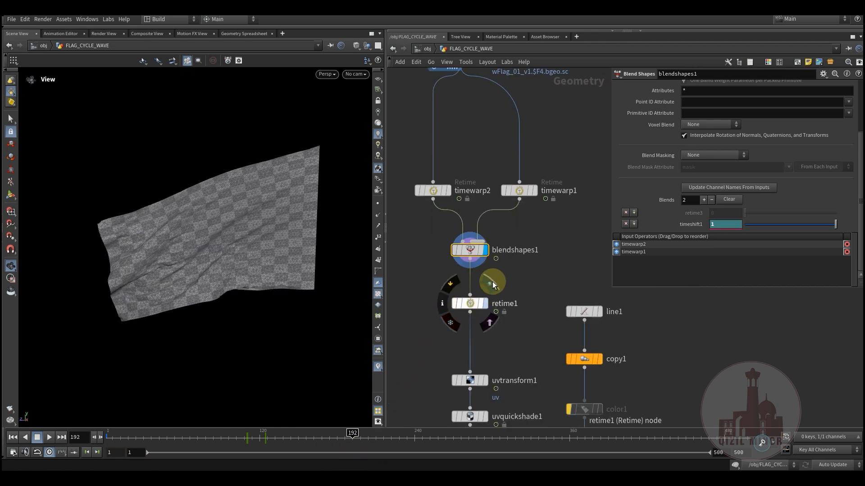
left_click(472, 303)
middle_click_drag(431, 349, 435, 343)
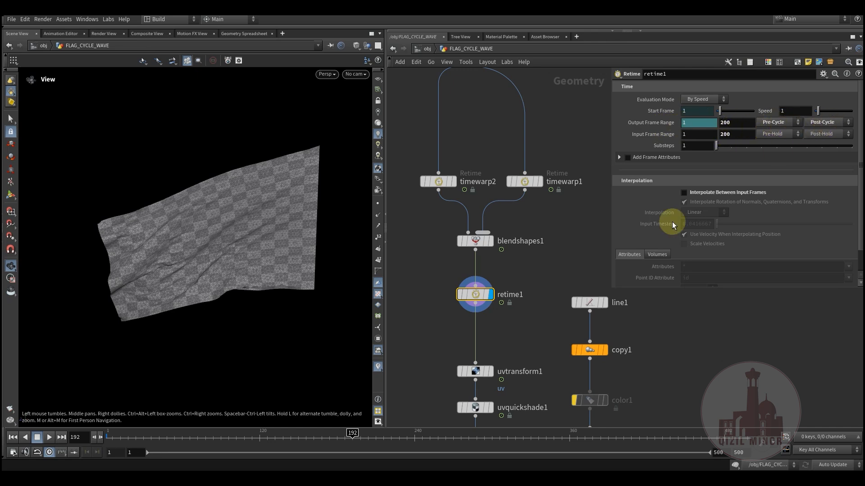
left_click_drag(292, 443, 500, 439)
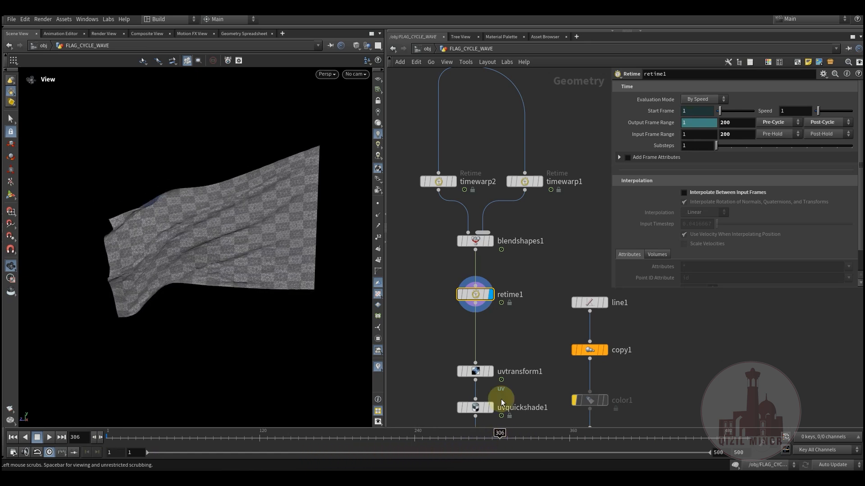
Move retime1 closer beneath blendshapes1 and scrub the looped flag to frame 174
middle_click_drag(552, 260, 528, 338)
scroll(529, 338, "down", 1)
middle_click_drag(529, 263, 527, 284)
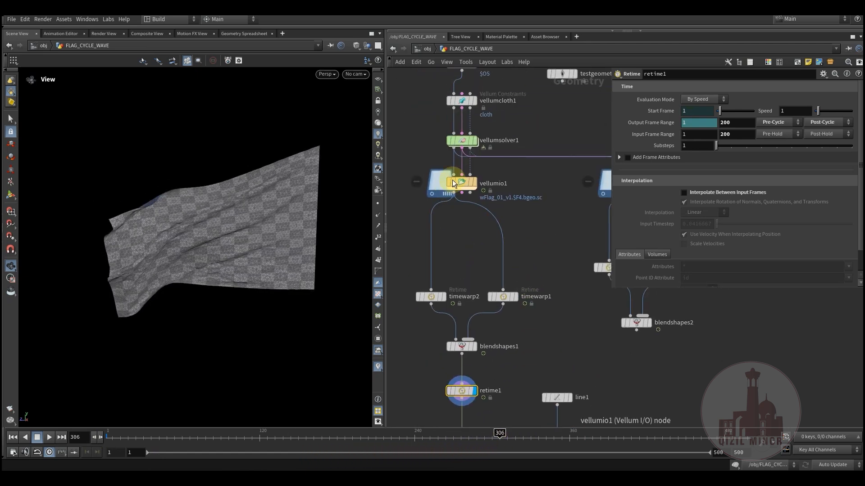
middle_click_drag(463, 246, 469, 180)
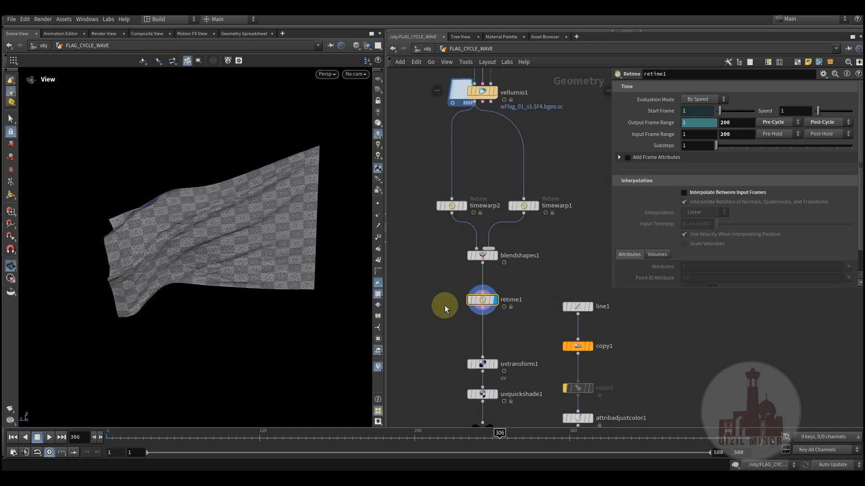
middle_click_drag(444, 303, 453, 323)
left_click_drag(482, 316, 482, 298)
middle_click_drag(440, 314, 442, 259)
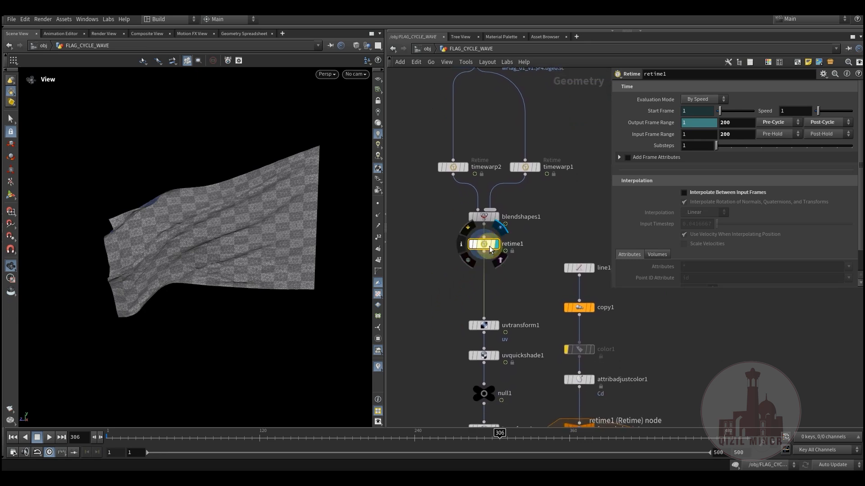
left_click_drag(203, 438, 329, 438)
middle_click_drag(459, 272, 455, 322)
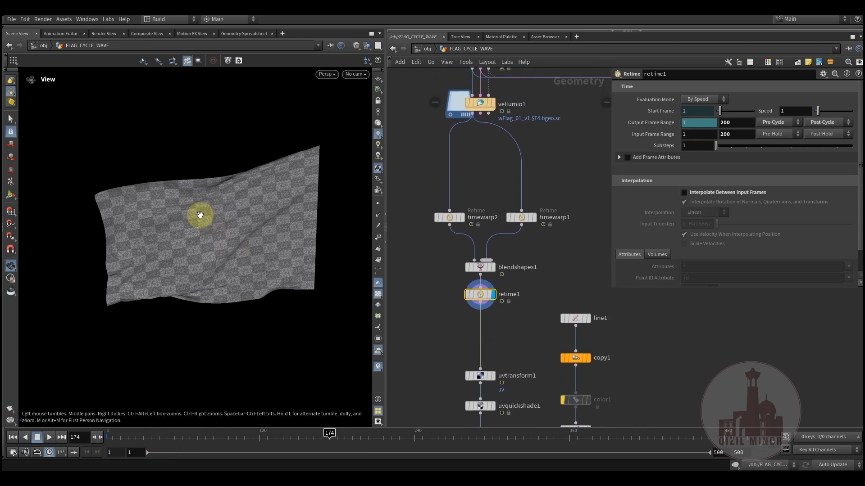
Show the cache name and frame range settings of vellumio2, the second flag cache
middle_click_drag(449, 262, 430, 320)
scroll(430, 321, "down", 1)
middle_click_drag(529, 253, 529, 208)
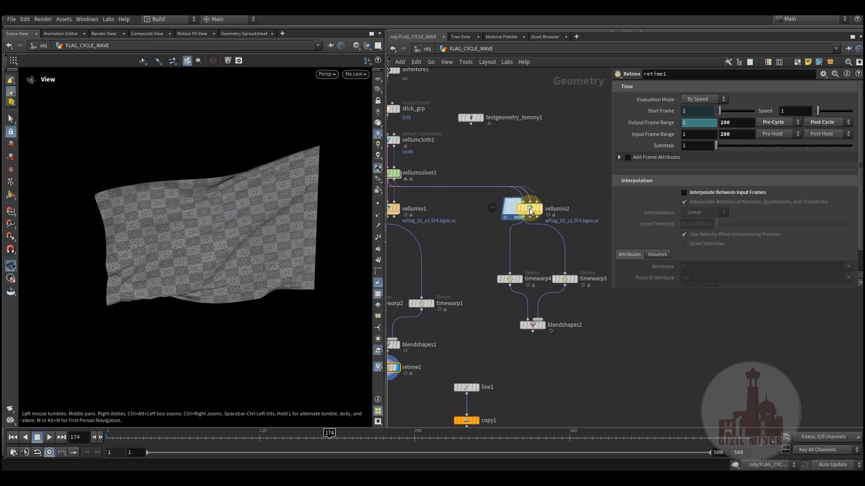
left_click(531, 208)
middle_click_drag(469, 247, 447, 215)
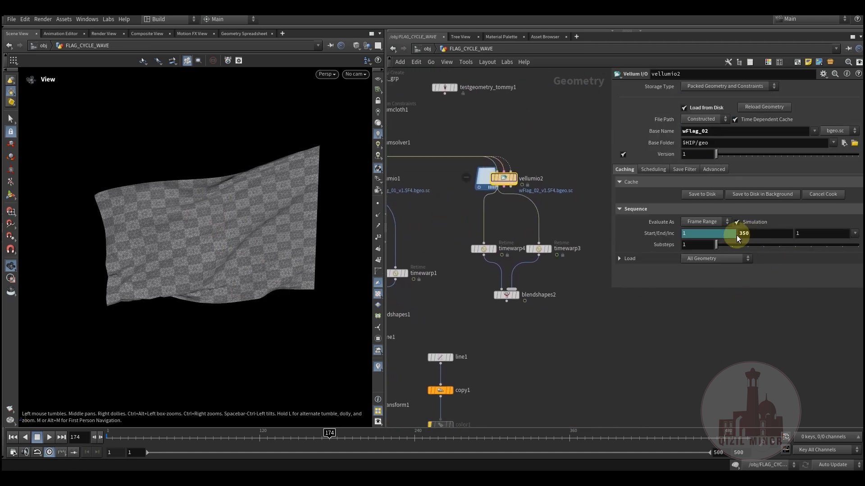
Compare the output and input frame ranges of timewarp4 and timewarp3 with vellumio2's cached range
scroll(497, 267, "up", 2)
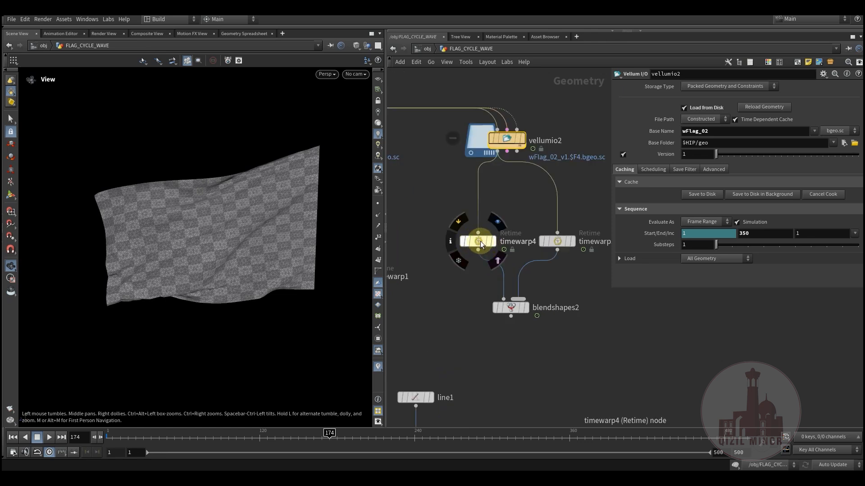
left_click(480, 241)
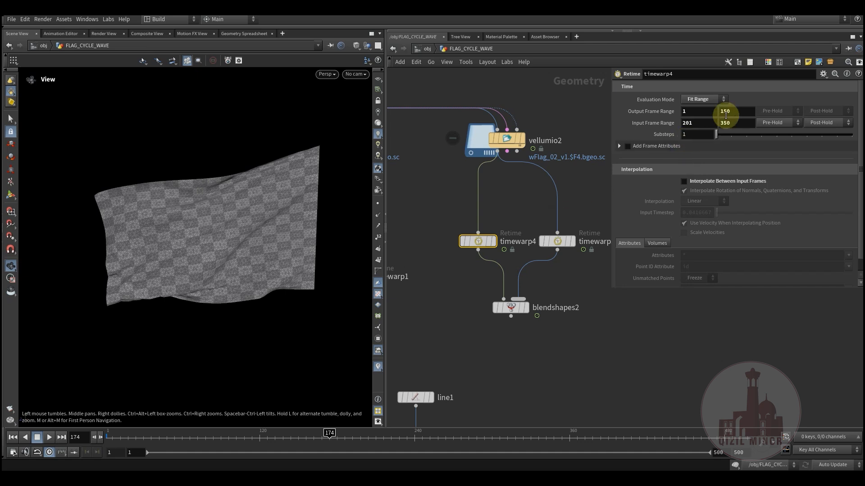
left_click(557, 242)
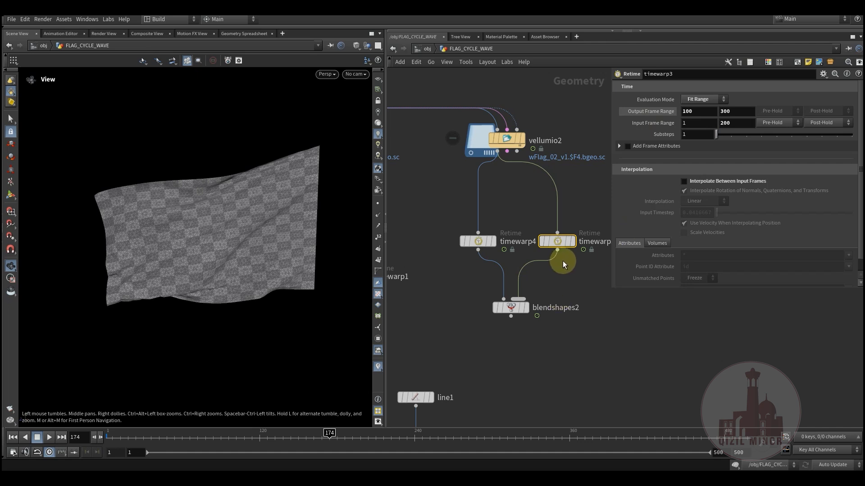
left_click(506, 140)
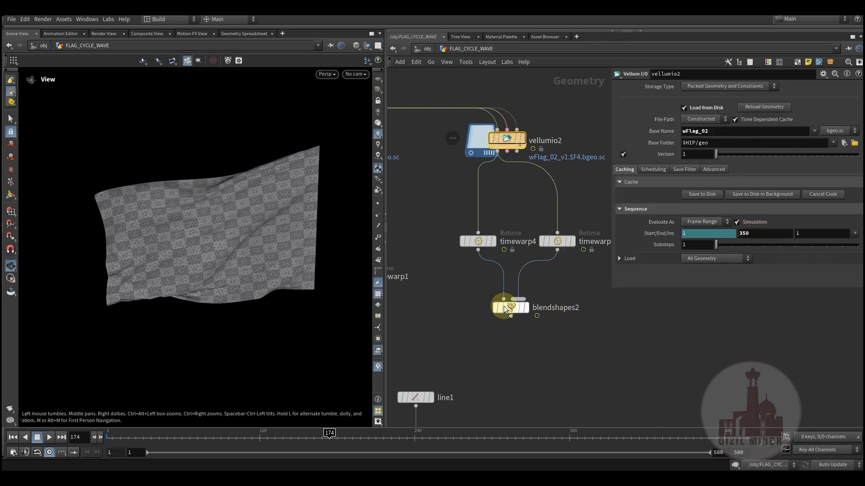
Display blendshapes2 with its blend weights and scrub through the blended flag to frame 233
left_click(511, 310)
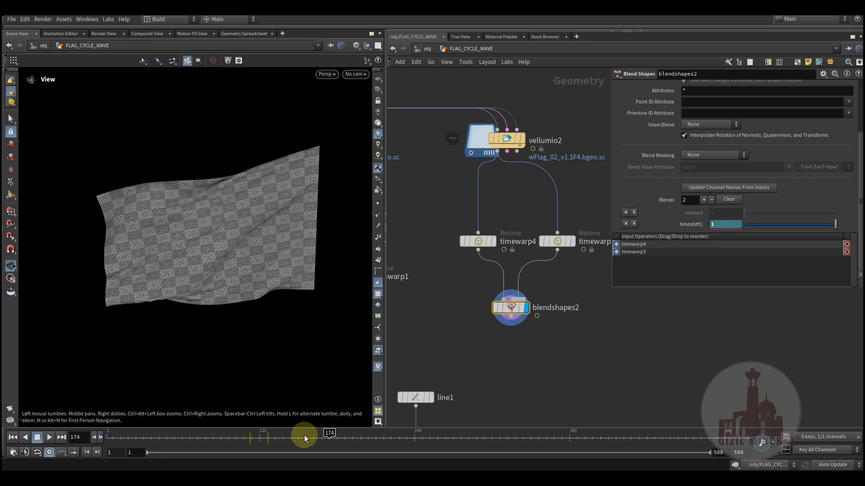
left_click(241, 443)
left_click_drag(244, 444, 405, 457)
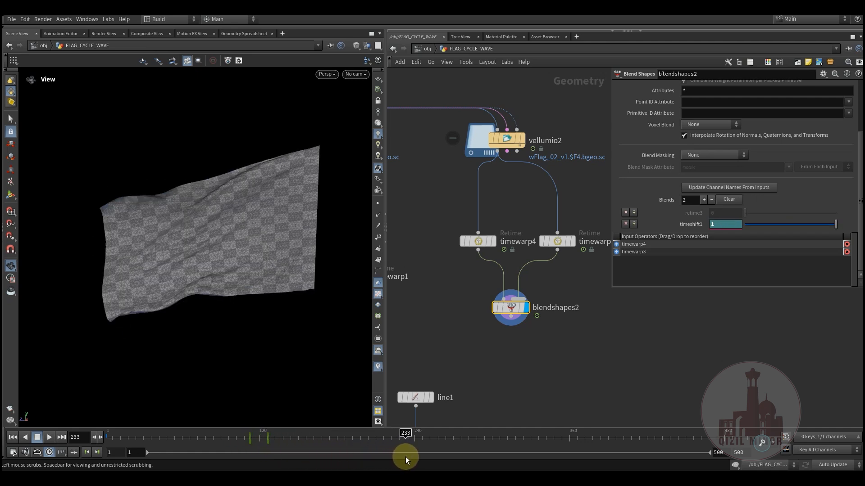
Display uvquickshade1's textured flag shaded without wireframe, followed by transform1's output
middle_click_drag(444, 321, 523, 237)
scroll(473, 258, "down", 2)
middle_click_drag(493, 273, 528, 143)
scroll(492, 250, "up", 2)
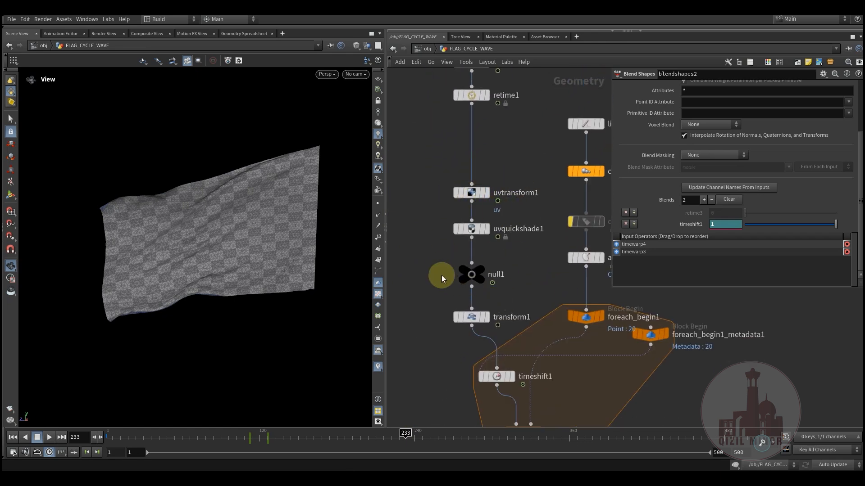
middle_click_drag(446, 227, 442, 280)
mouse_move(466, 278)
left_click(492, 265)
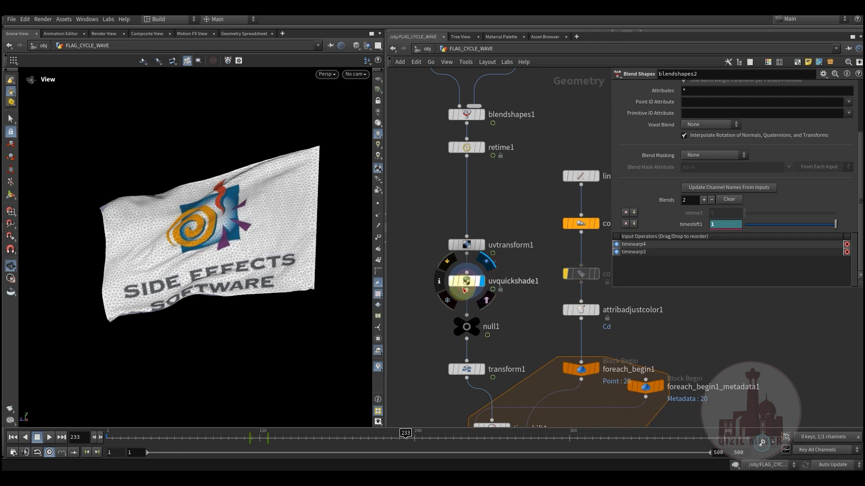
left_click(356, 46)
left_click(372, 147)
middle_click_drag(435, 336, 446, 261)
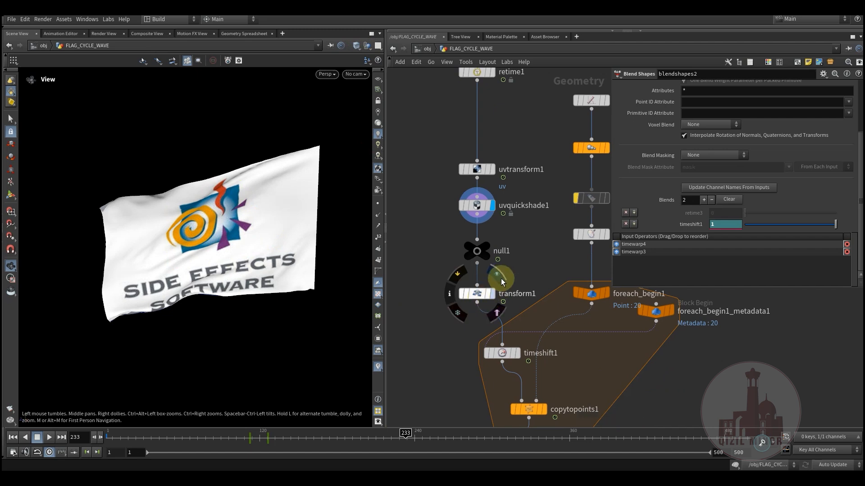
left_click(500, 278)
Display line1 and copy1 in turn with their parameters, viewing the rows of lines that lay out the flags
middle_click_drag(442, 336, 419, 372)
scroll(522, 289, "down", 1)
middle_click_drag(524, 291, 482, 319)
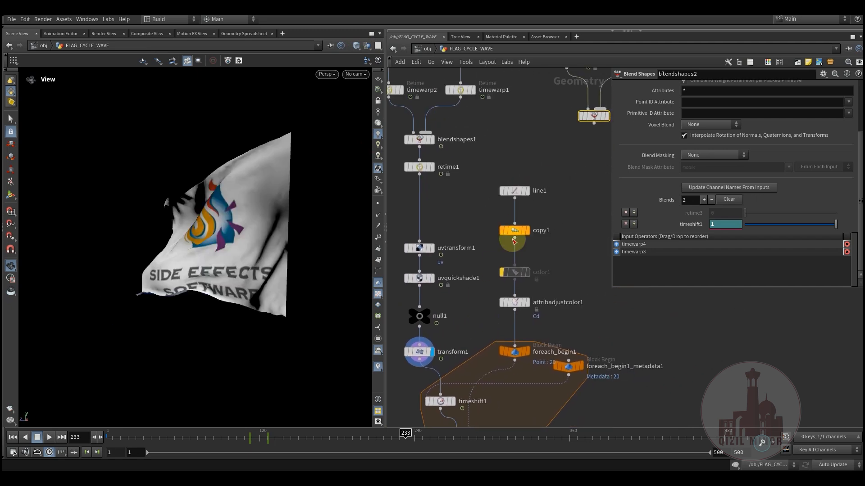
left_click(514, 193)
left_click_drag(228, 271, 265, 260)
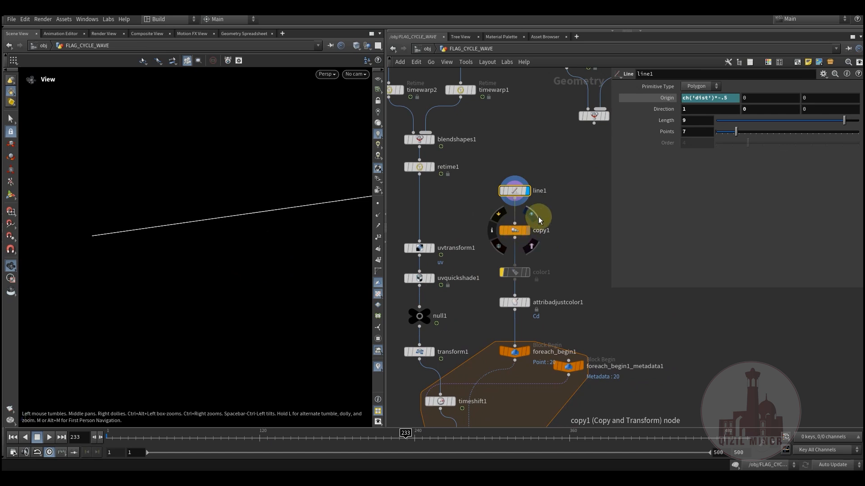
left_click(527, 230)
left_click(514, 231)
left_click_drag(241, 310, 394, 328)
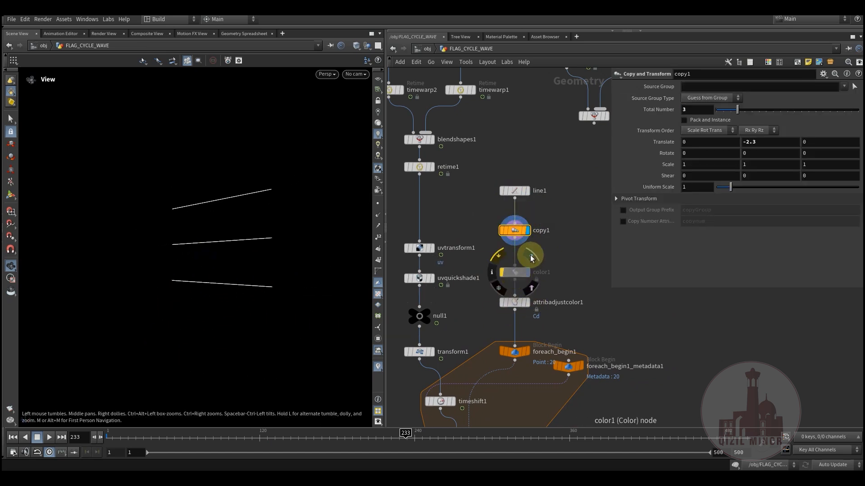
Display attribadjustcolor1 after color1 and examine its color correction settings and the colored lines
left_click(532, 256)
left_click(531, 286)
left_click(516, 305)
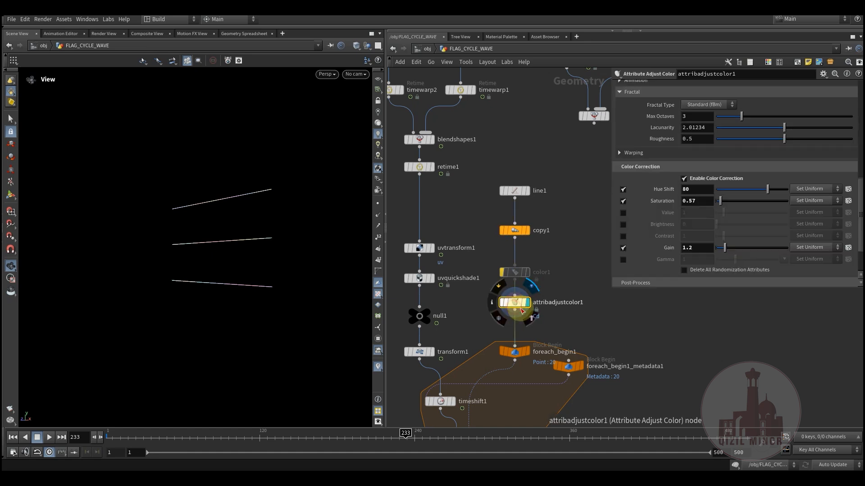
left_click_drag(265, 257, 202, 205)
middle_click_drag(491, 314, 499, 187)
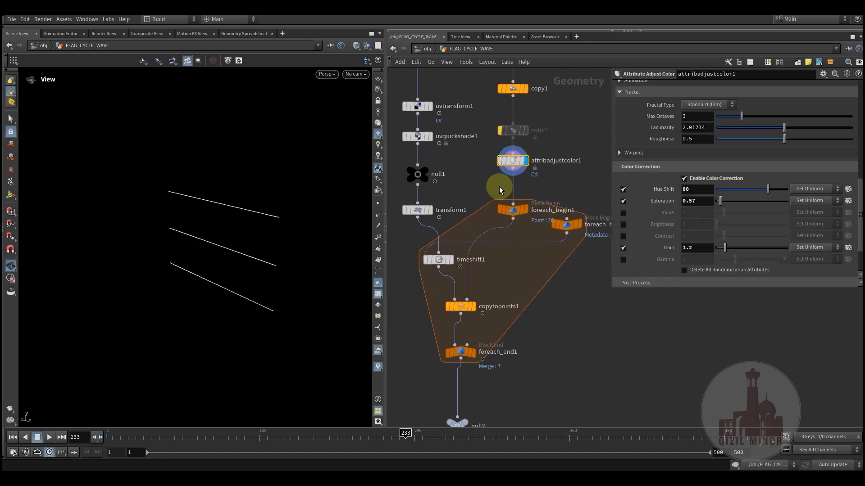
Display copytopoints1 inside the for-each block to view the single copied flag
mouse_move(512, 210)
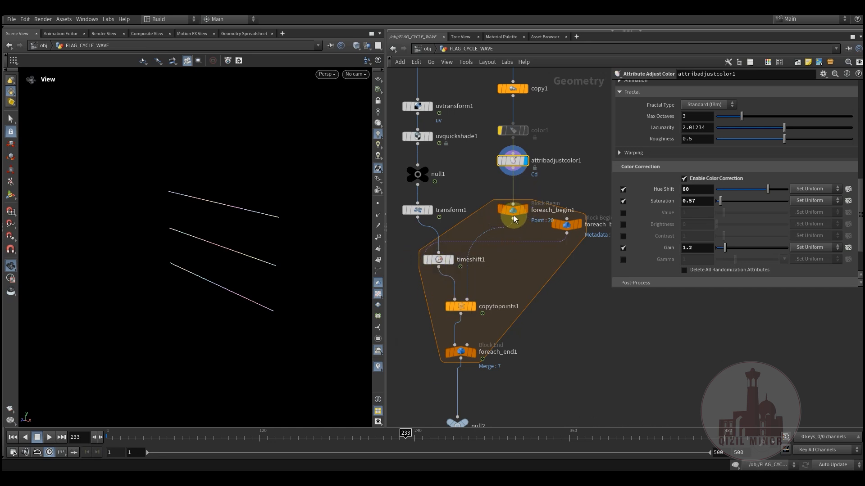
left_click(477, 293)
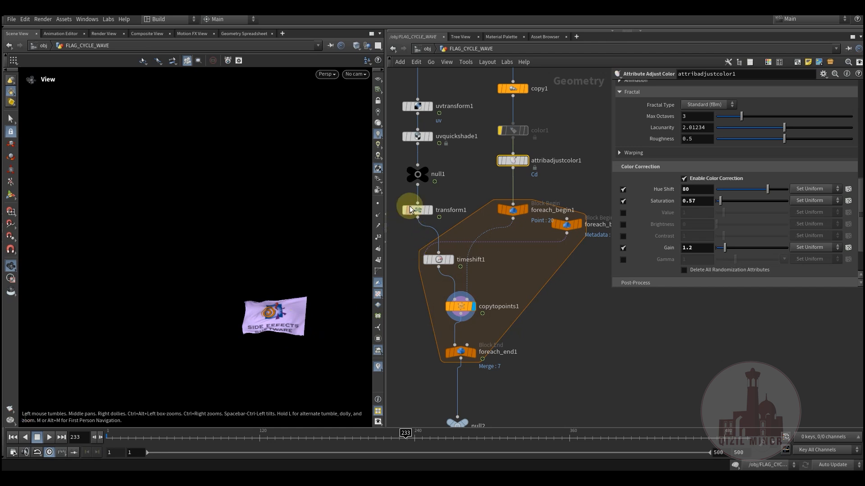
mouse_move(454, 194)
middle_mouse_down()
mouse_move(470, 197)
mouse_move(471, 180)
mouse_move(469, 197)
middle_mouse_up()
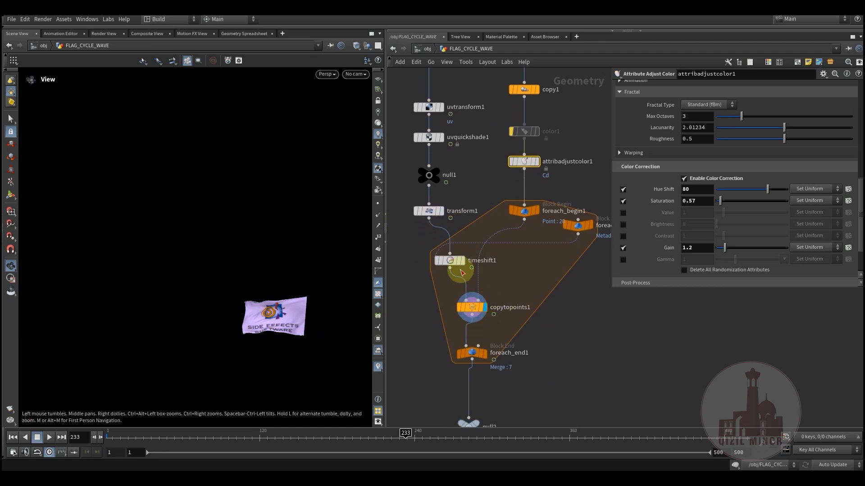
mouse_move(450, 261)
Show foreach_begin1's method and block path, and move foreach_begin1_metadata1 slightly lower in the network
left_click(524, 210)
middle_click_drag(606, 332, 568, 335)
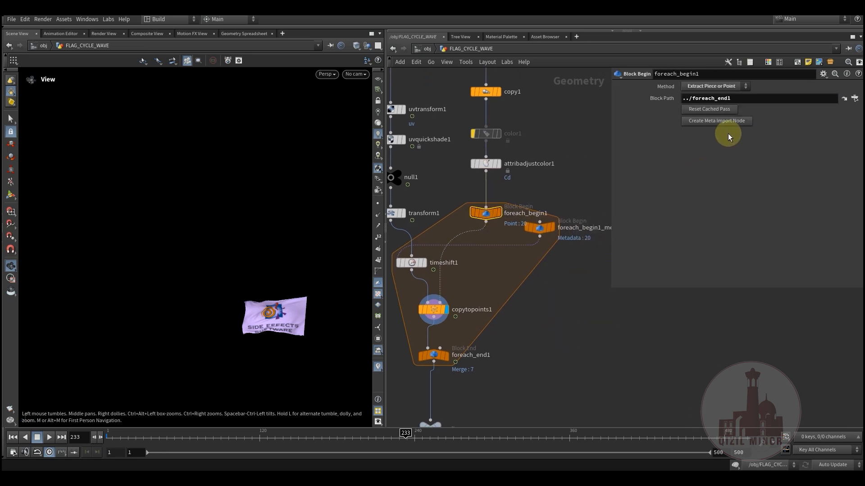
mouse_move(541, 229)
left_mouse_down()
mouse_move(550, 238)
mouse_move(535, 242)
left_mouse_up()
middle_click_drag(556, 317, 568, 321)
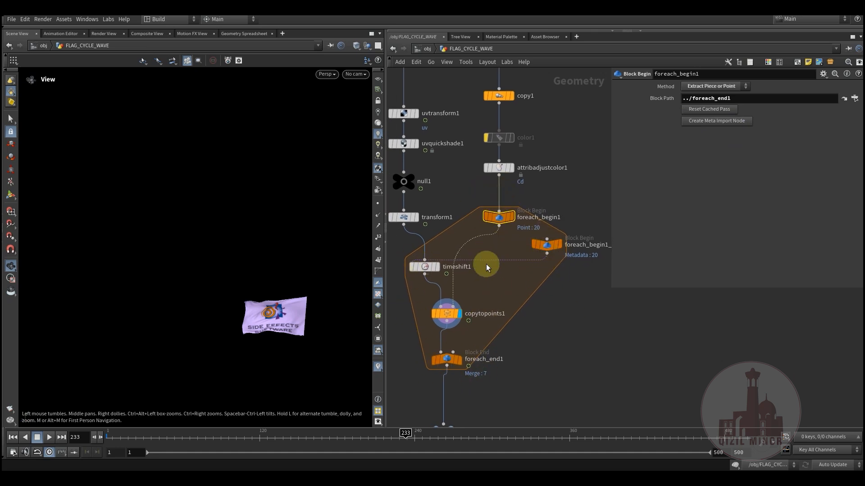
Review timeshift1's frame expression, Mult value and spare input option, and shift foreach_begin1_metadata1 slightly away from timeshift1
left_click(425, 269)
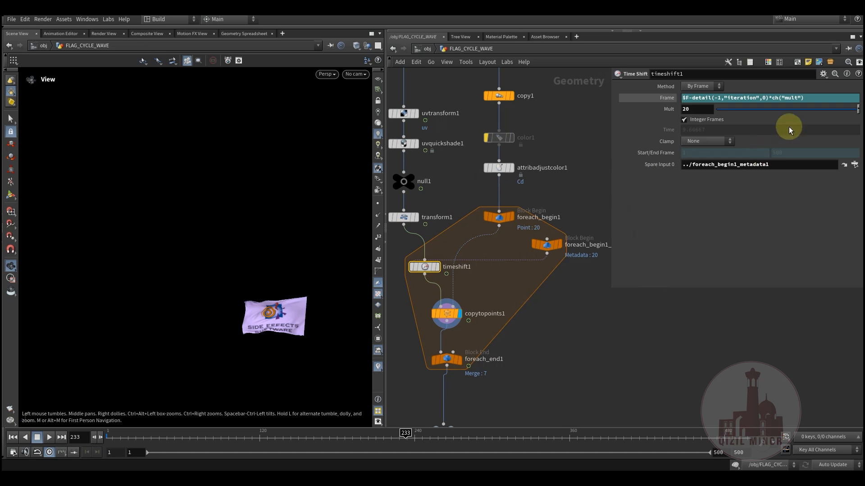
left_click(825, 79)
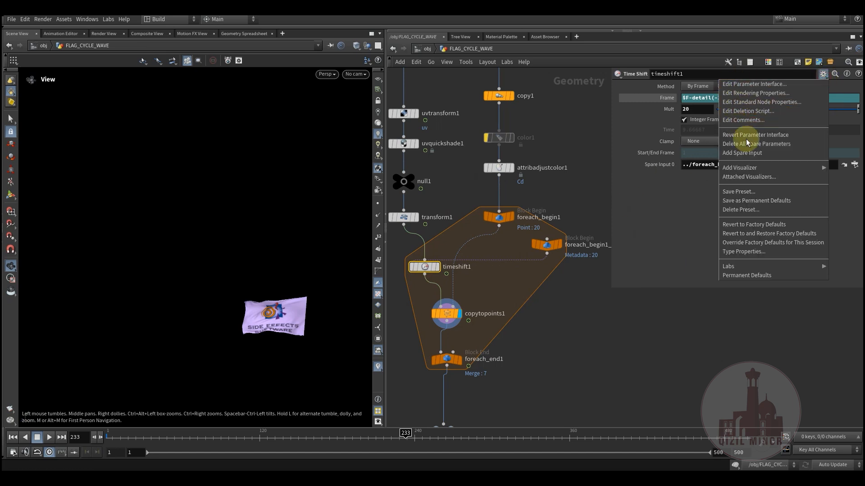
left_click(671, 217)
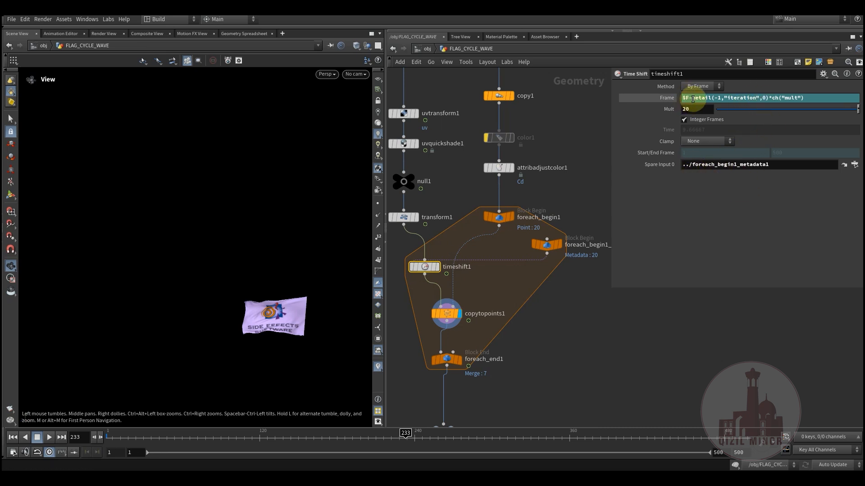
mouse_move(547, 246)
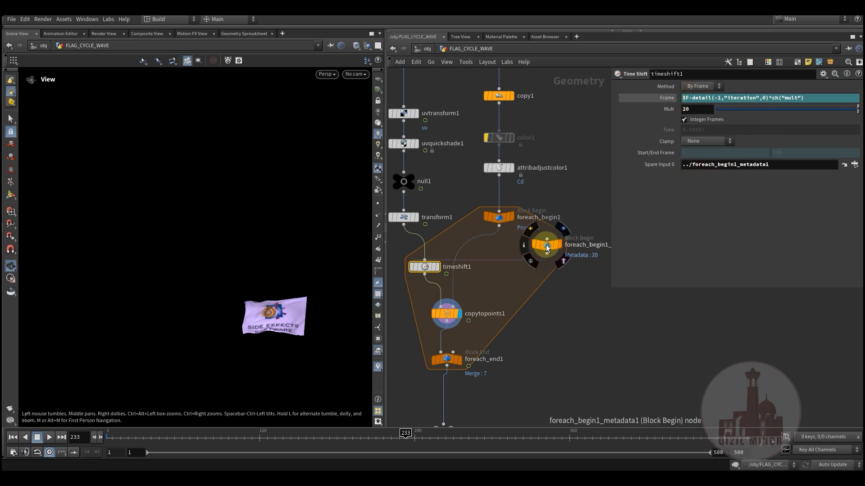
left_click_drag(547, 246, 556, 248)
mouse_move(506, 199)
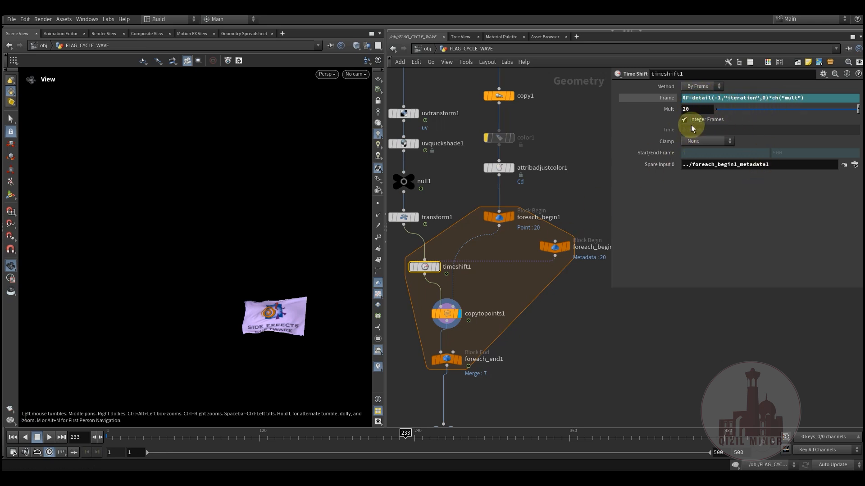
Move foreach_end1 closer beneath copytopoints1 and display its merged grid of colored flags
middle_click_drag(540, 354, 564, 339)
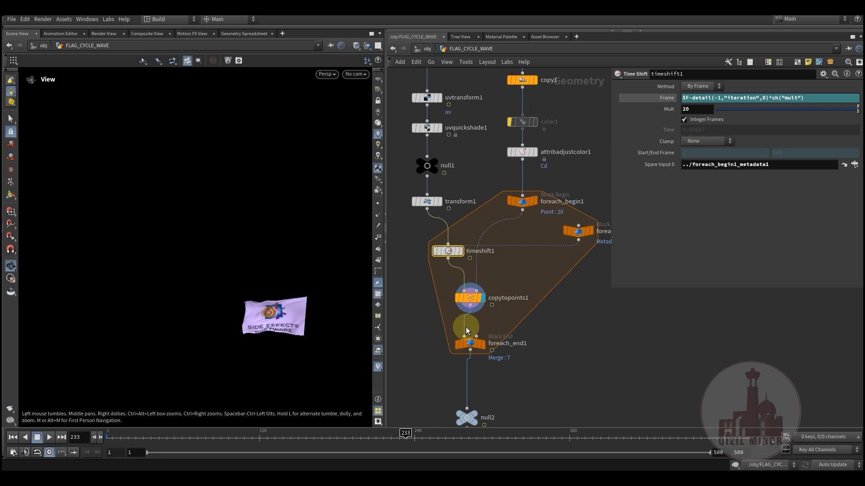
left_click_drag(472, 346, 472, 331)
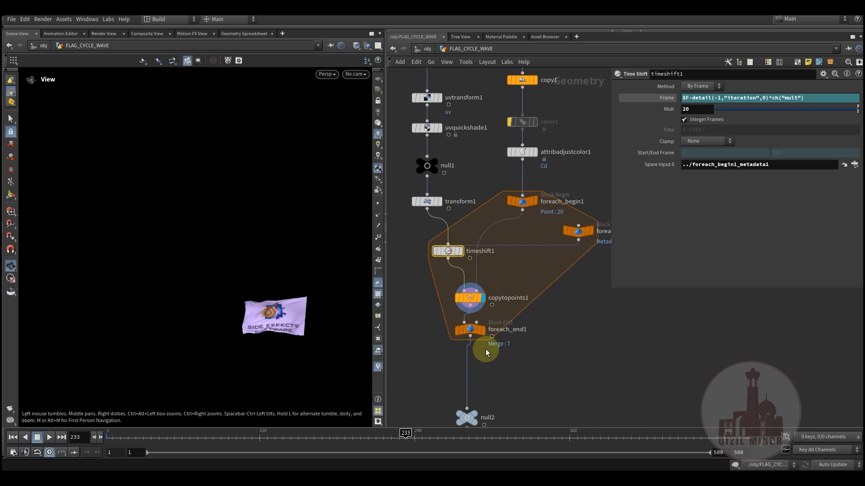
left_click(490, 317)
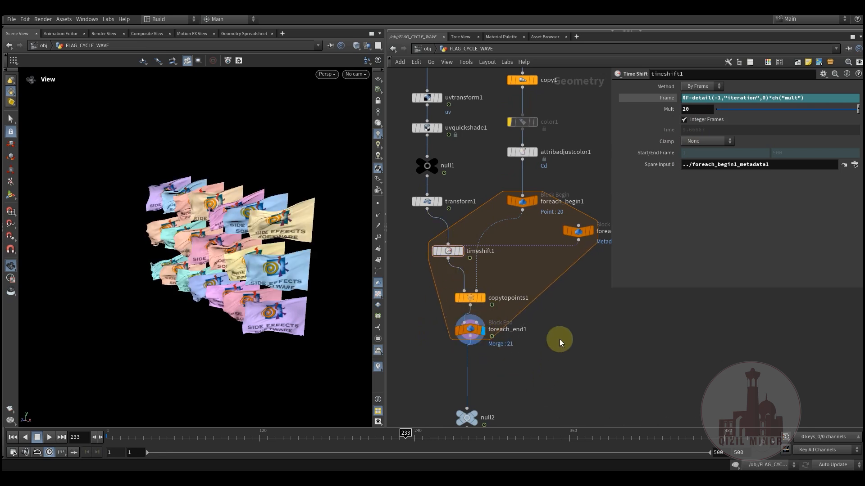
View the flag grid from the front and scrub its staggered wave animation to frame 203 and back to 113
middle_click_drag(551, 318, 533, 360)
left_click_drag(279, 271, 318, 273)
left_click_drag(173, 439, 367, 441)
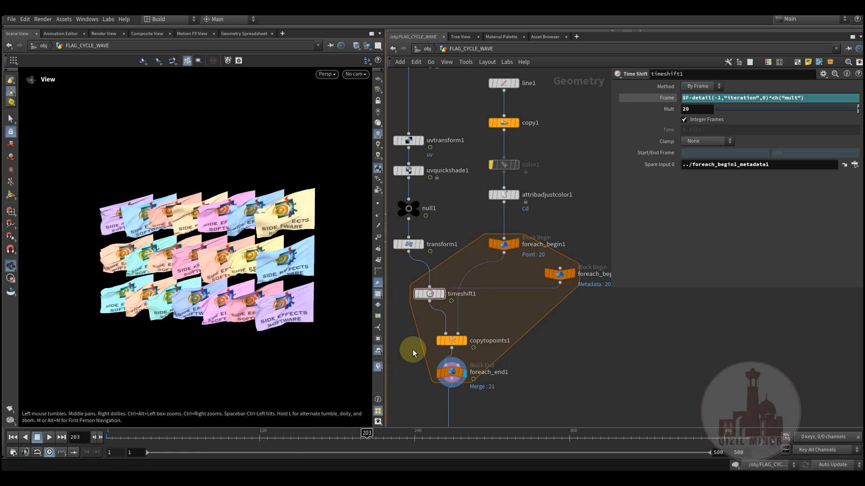
middle_click_drag(468, 211, 524, 171)
scroll(525, 169, "down", 4)
middle_click_drag(457, 257, 456, 282)
left_click_drag(226, 440, 259, 438)
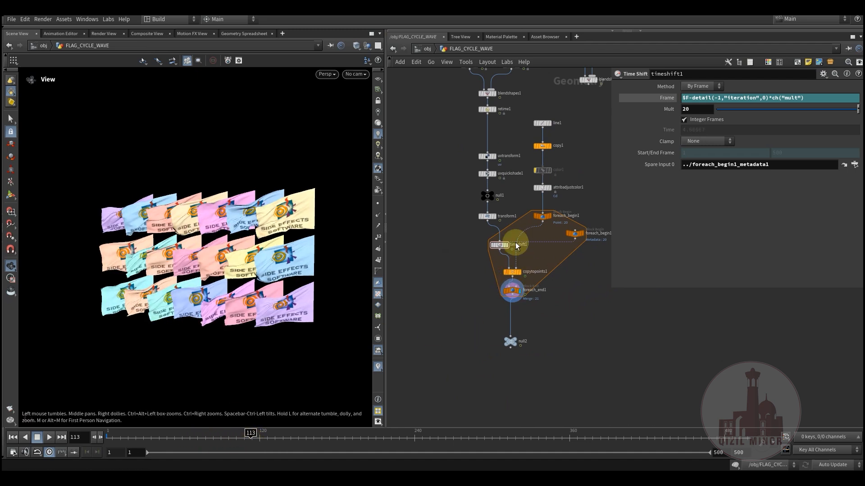
Point out the first for-each block by selecting its nodes together with transform1, down to foreach_end1
middle_click_drag(447, 228, 457, 266)
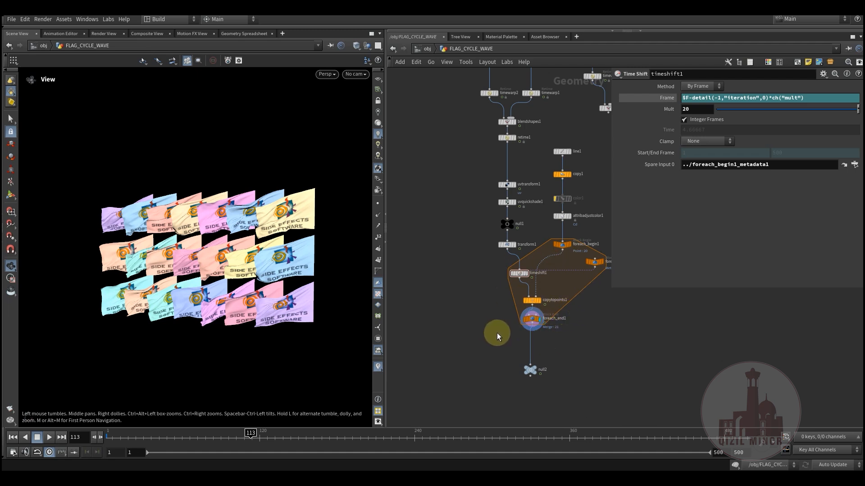
left_click_drag(596, 245, 596, 244)
left_click_drag(485, 345, 601, 241)
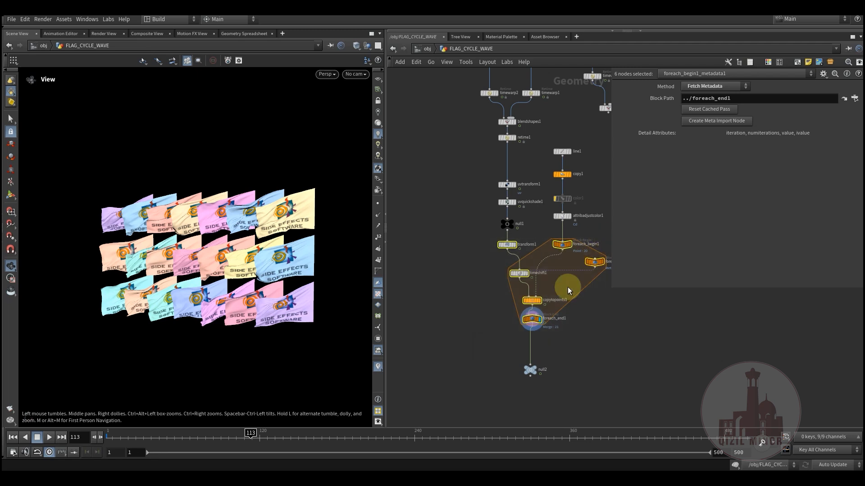
left_click_drag(488, 341, 600, 234)
middle_click_drag(581, 330, 545, 331)
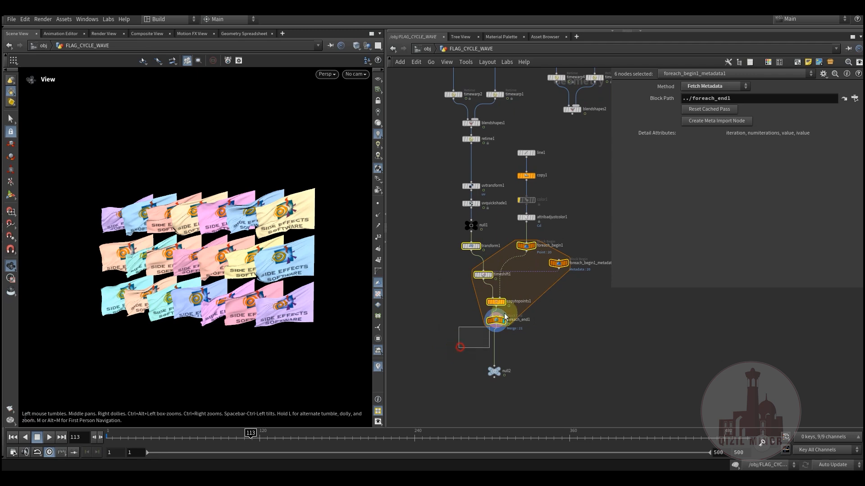
left_click_drag(569, 240, 565, 243)
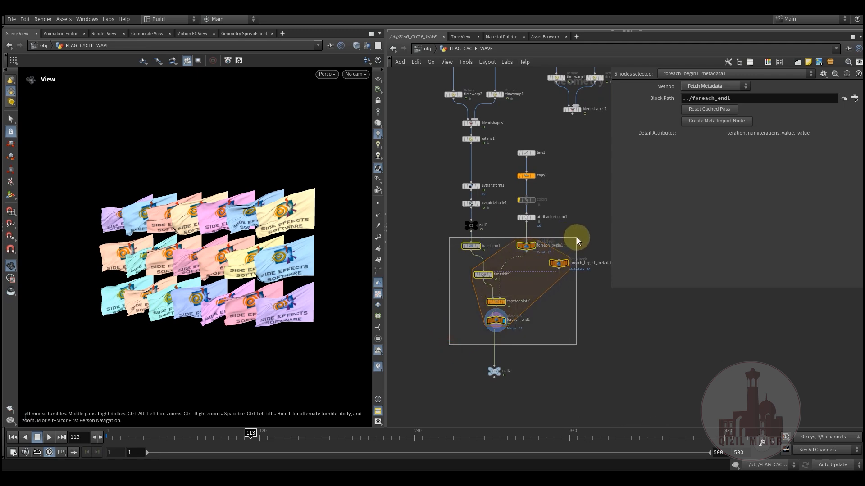
left_click_drag(577, 236, 577, 240)
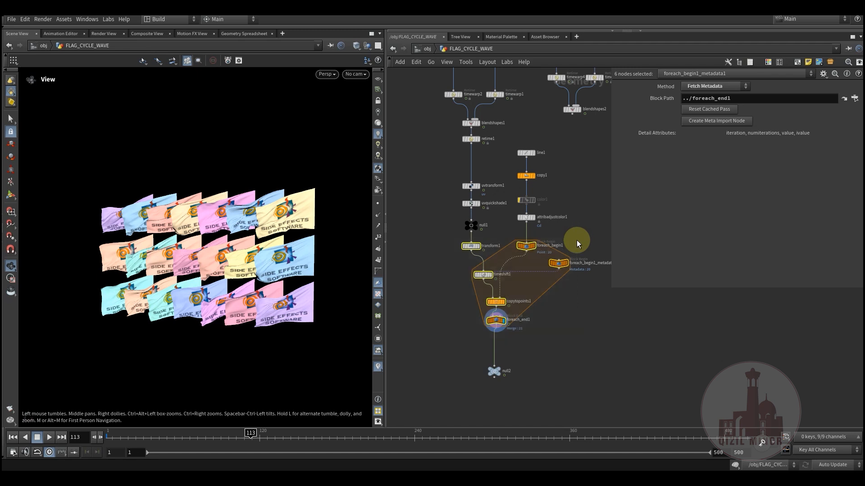
left_click_drag(555, 296, 573, 243)
middle_click_drag(436, 309, 448, 310)
left_click_drag(460, 340, 586, 243)
middle_click_drag(448, 325, 499, 321)
middle_click_drag(483, 289, 466, 297)
Add a Time Shift node in the empty network area beside transform1
left_click(482, 309)
scroll(476, 271, "up", 3)
key("Tab")
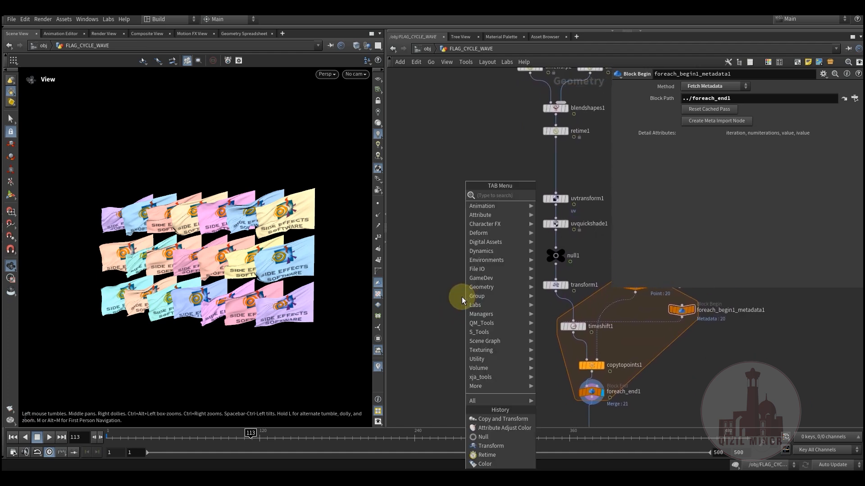
type("tim")
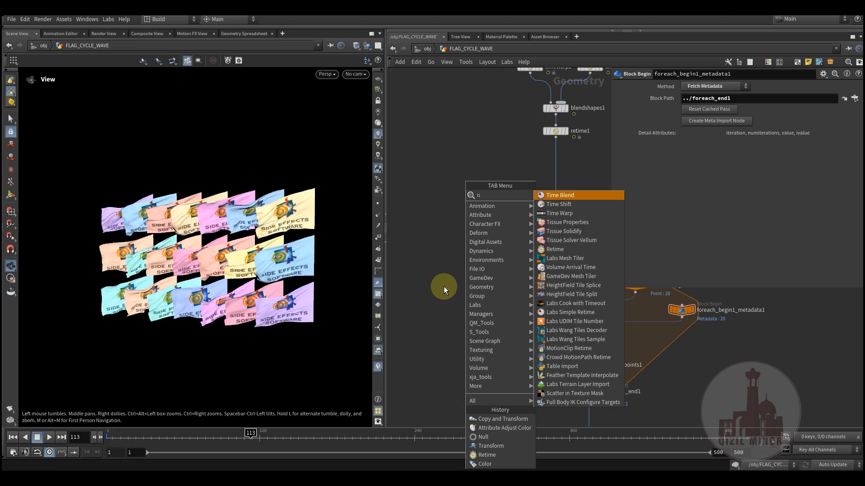
left_click(563, 206)
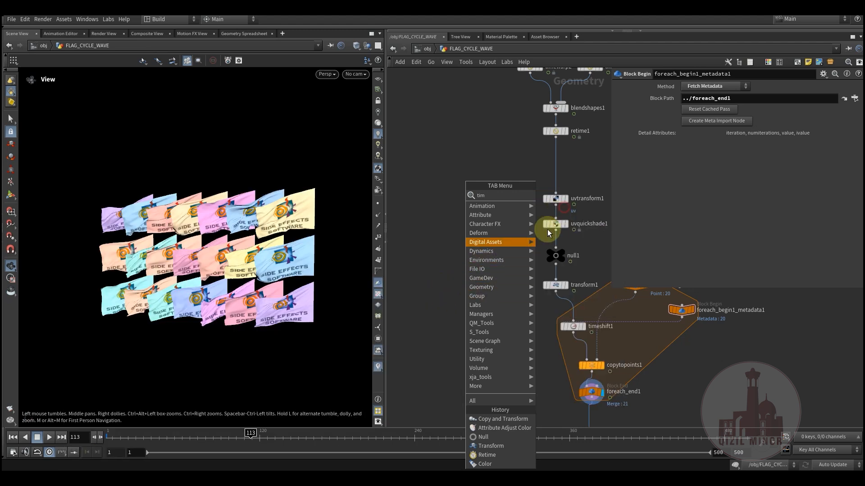
left_click(472, 291)
middle_click_drag(483, 329, 514, 334)
middle_click_drag(516, 253, 481, 287)
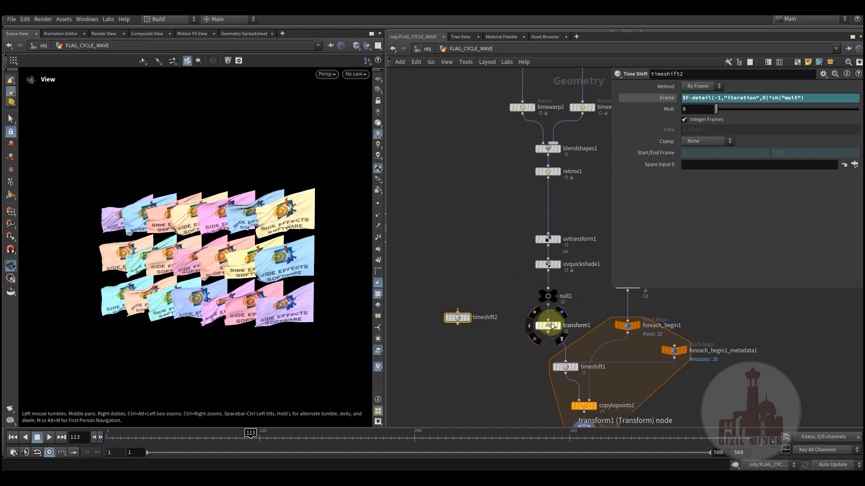
Display transform1 and connect its output to timeshift2
left_click(562, 317)
middle_click_drag(486, 371, 524, 292)
left_click_drag(494, 256, 424, 279)
middle_click_drag(473, 319, 445, 325)
left_click(551, 266)
left_click(421, 280)
Duplicate timeshift2 as timeshift3 and place the copy beside it, also fed by transform1
middle_click_drag(425, 293, 502, 295)
left_click_drag(481, 271, 473, 294)
middle_click_drag(520, 323, 489, 346)
left_click_drag(441, 321, 498, 316, "alt")
Set the Frame expression of both timeshift2 and timeshift3 to $F-ch("mult")
left_click_drag(424, 341, 508, 310)
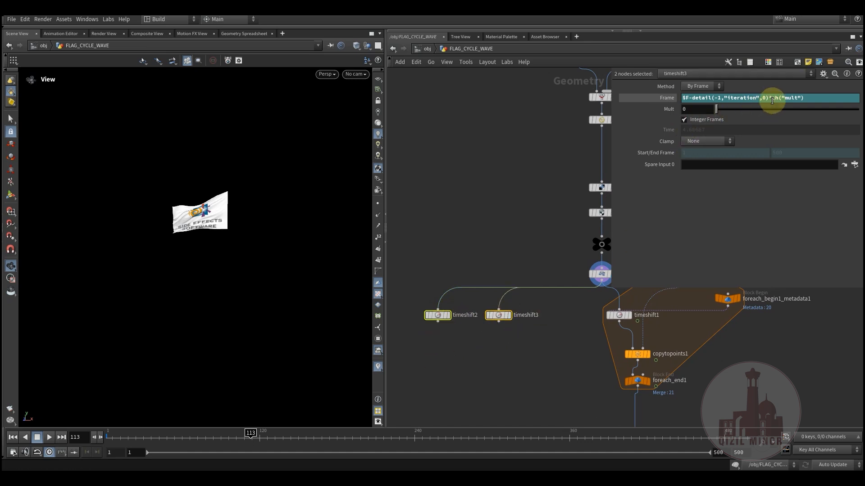
left_click_drag(767, 98, 699, 97)
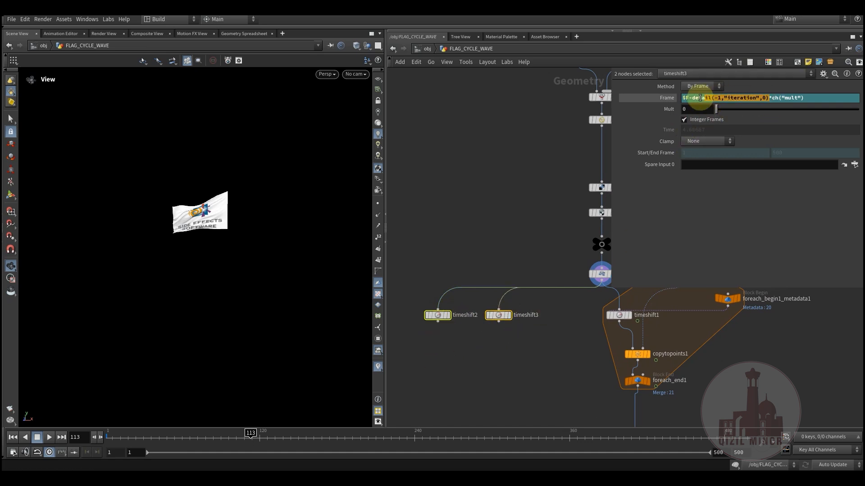
key("BackSpace")
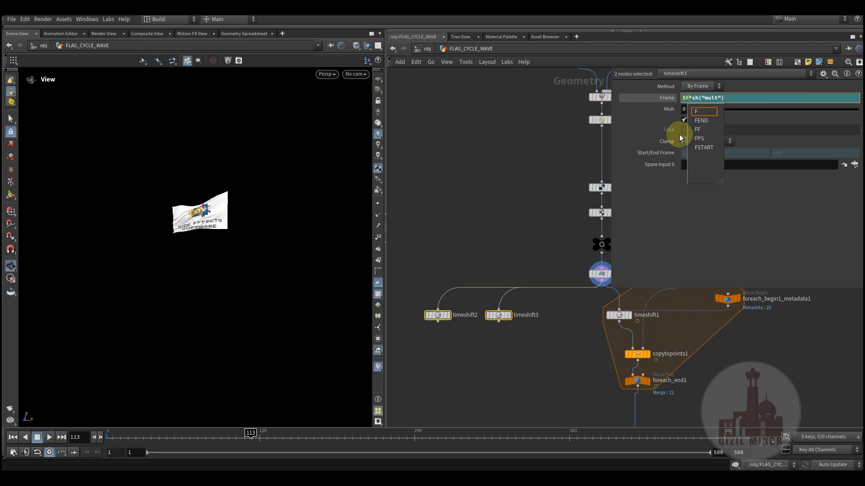
key("Delete")
type("-")
key("Return")
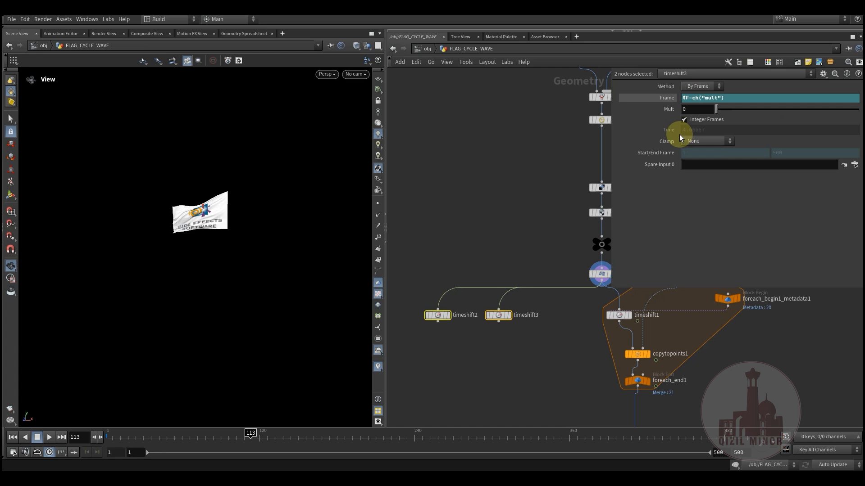
Show timeshift3 as a template overlay on the displayed flag
left_click(498, 315)
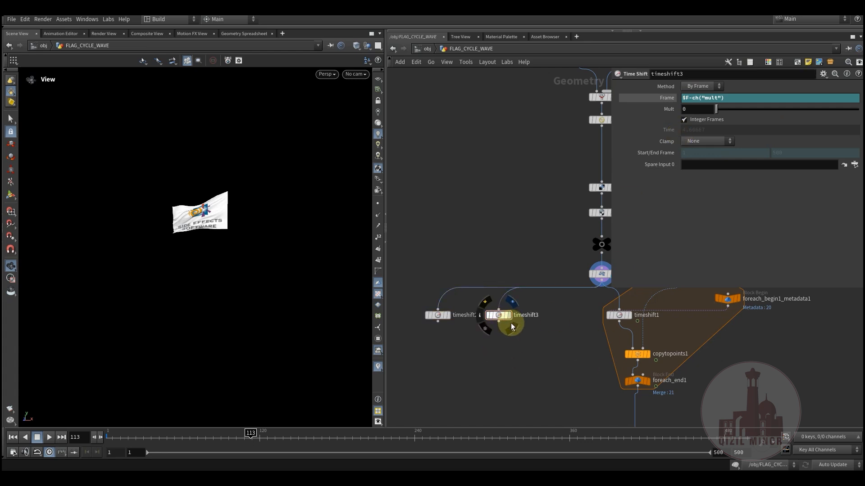
left_click(511, 326)
middle_click_drag(490, 355, 496, 334)
scroll(508, 322, "up", 2)
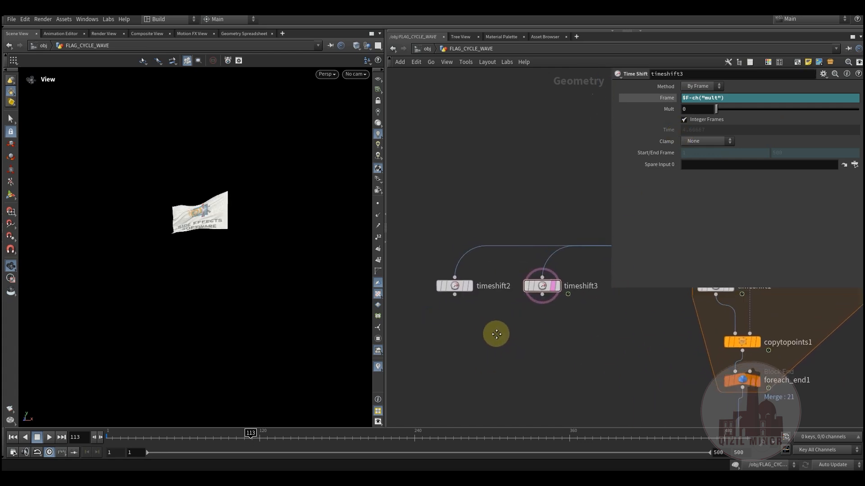
Set timeshift3's Mult to 7.21 and compare its template with the displayed flag up close
left_click(458, 287)
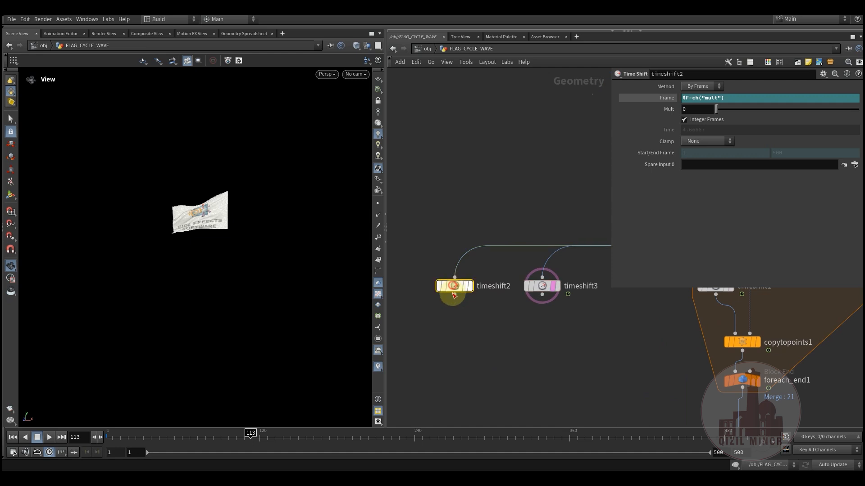
left_click_drag(812, 112, 815, 109)
left_click(544, 285)
left_click_drag(746, 109, 788, 107)
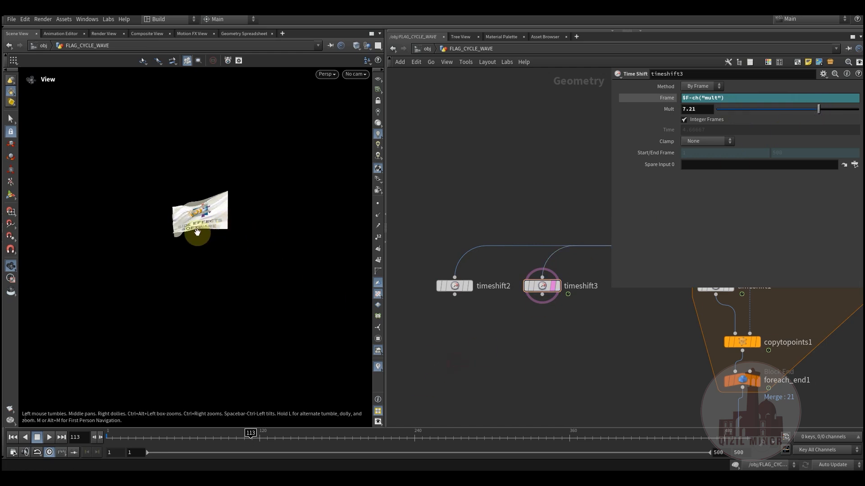
right_click_drag(197, 233, 313, 187)
middle_click_drag(242, 197, 242, 228)
right_click_drag(242, 228, 270, 217)
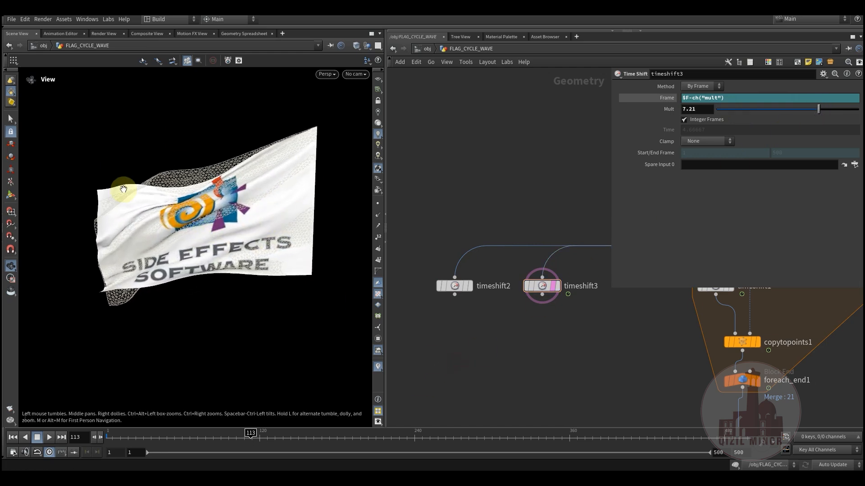
Add a Switch node below timeshift2 and timeshift3
middle_click_drag(516, 313, 515, 314)
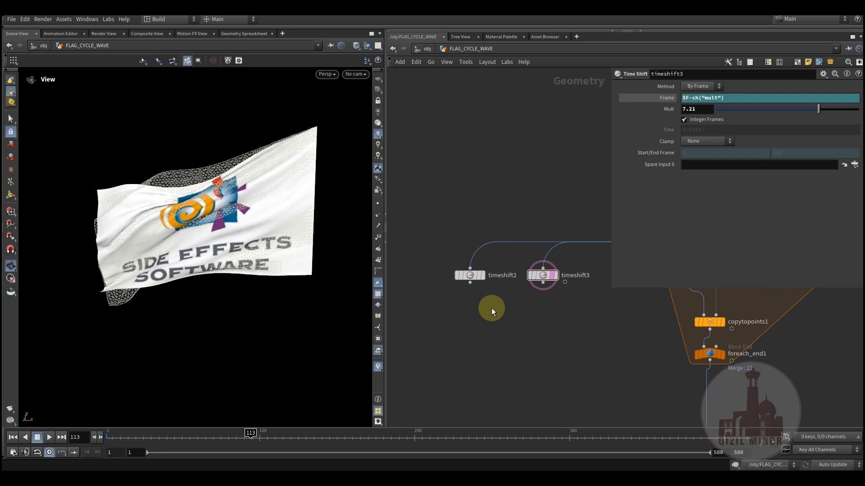
key("Tab")
type("sw")
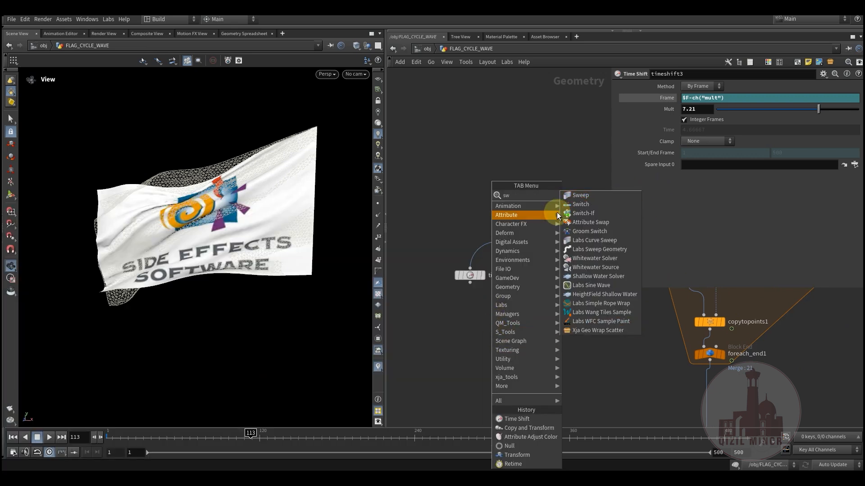
left_click(585, 205)
left_click(496, 325)
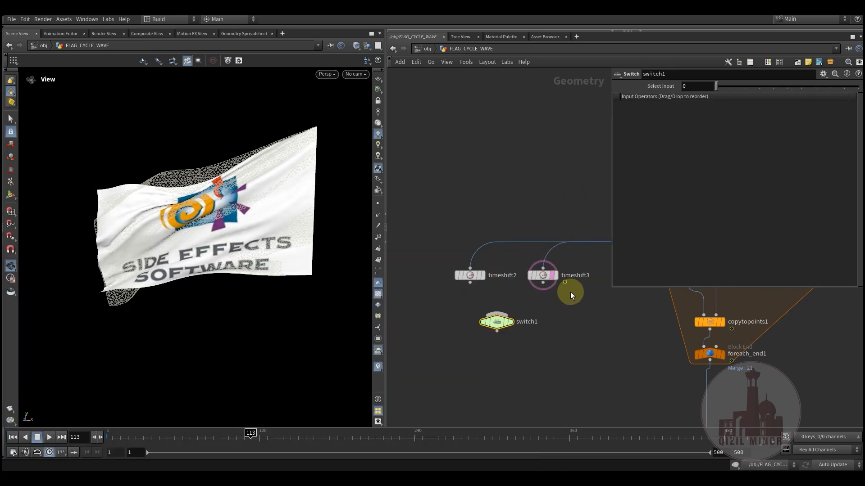
Connect transform1 to switch1 and move the switch to the lower left of timeshift2
middle_click_drag(591, 323, 578, 339)
left_click(603, 308)
middle_click_drag(489, 361, 541, 264)
left_click(471, 293)
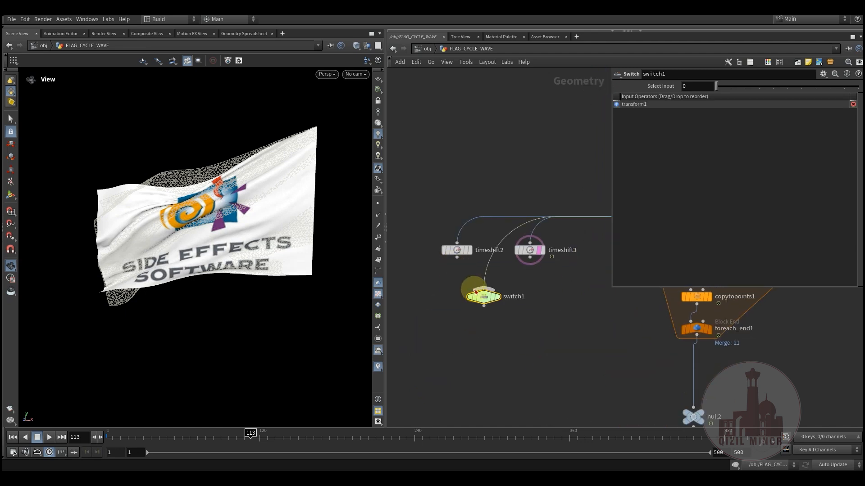
left_click_drag(477, 299, 425, 285)
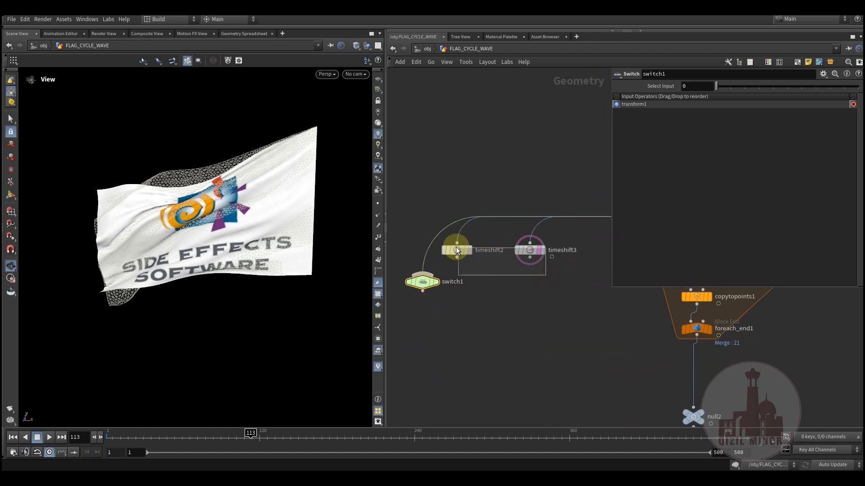
Wire timeshift2 and timeshift3 into switch1, display the switch, and move timeshift3 closer to timeshift2
left_click_drag(456, 247, 456, 248)
left_click(456, 257)
left_click(433, 285)
left_click_drag(444, 290, 447, 299)
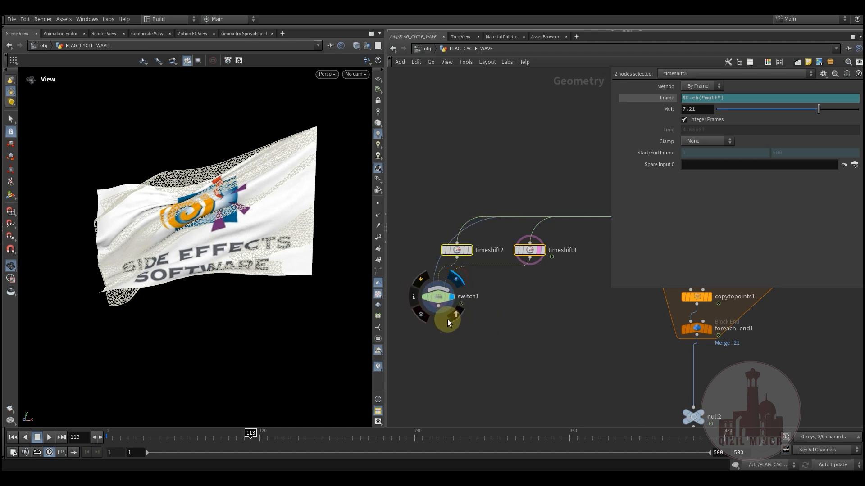
middle_click_drag(488, 332, 485, 300)
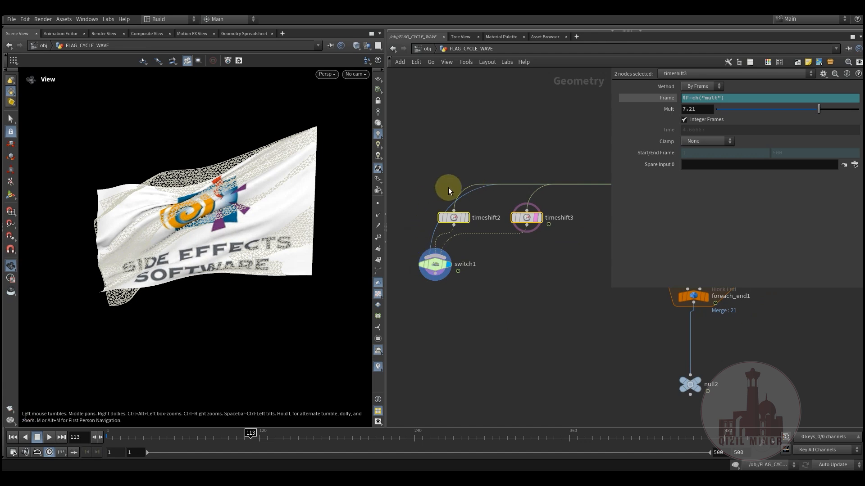
middle_click_drag(533, 267, 530, 308)
left_click(530, 255)
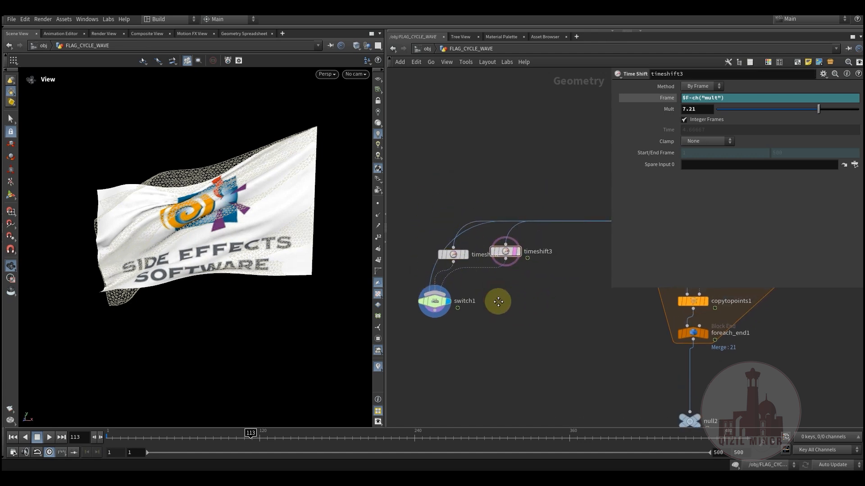
Add a For-Each Point block in the empty space to the right of switch1
scroll(469, 317, "down", 3)
mouse_move(470, 318)
middle_mouse_down()
mouse_move(440, 337)
mouse_move(457, 313)
middle_mouse_up()
middle_click_drag(475, 360, 527, 362)
key("Tab")
type("fo")
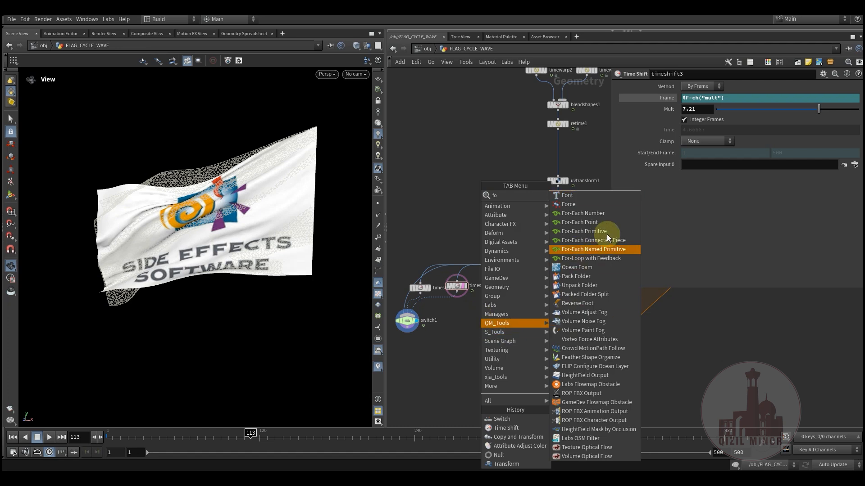
left_click(591, 222)
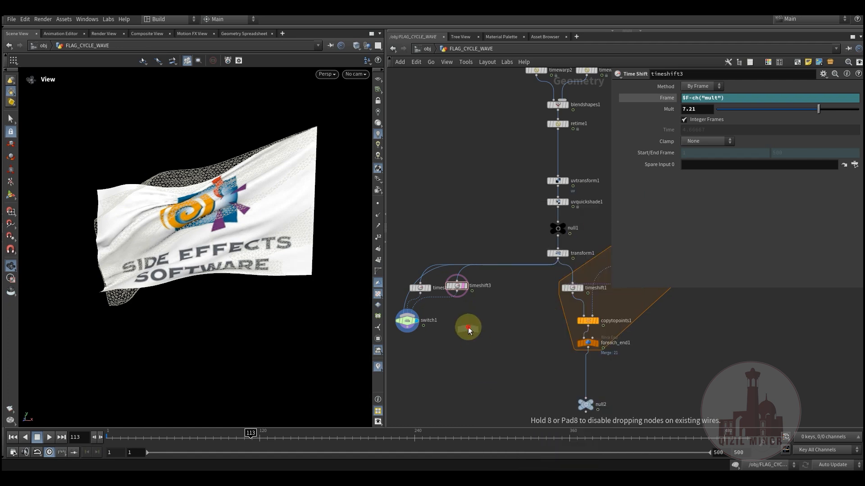
left_click(463, 325)
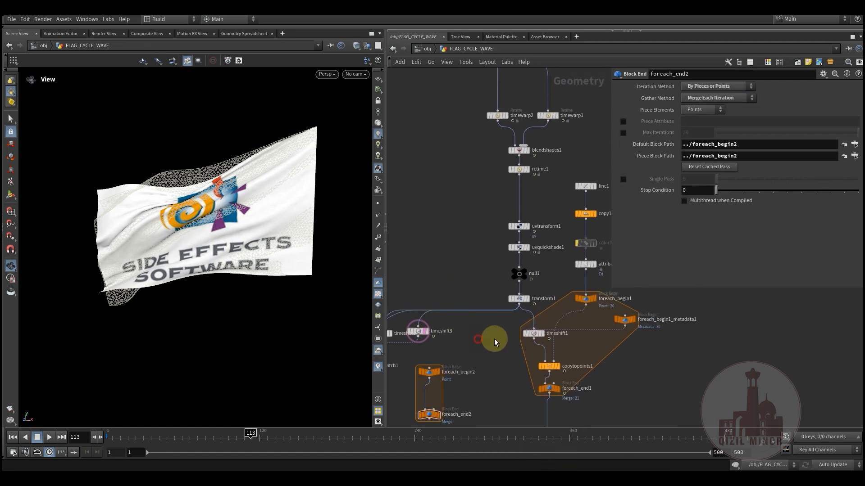
Connect the output of attribadjustcolor1 to foreach_begin2
left_click(585, 265)
left_click(585, 271)
left_click(429, 368)
mouse_move(498, 311)
middle_mouse_down()
mouse_move(546, 319)
mouse_move(624, 275)
middle_mouse_up()
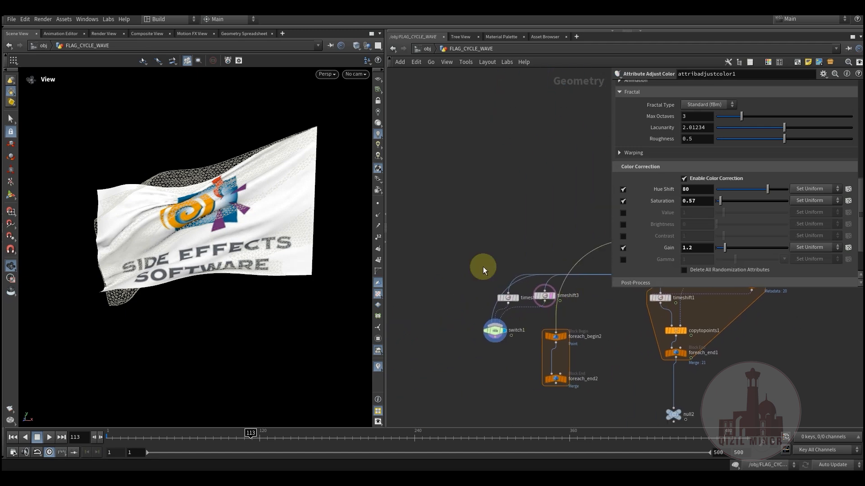
middle_click_drag(496, 359, 436, 327)
scroll(477, 321, "up", 2)
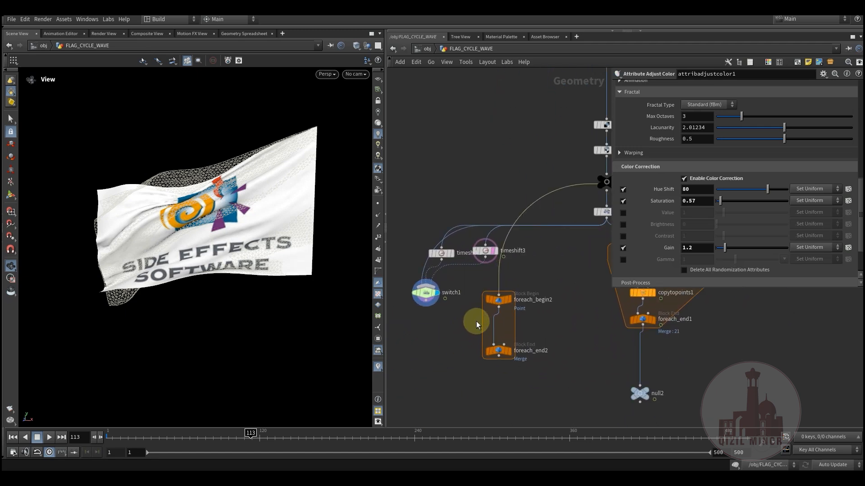
Create a meta import node for foreach_begin2, place it beside that node, and make room above foreach_end2
left_click(505, 298)
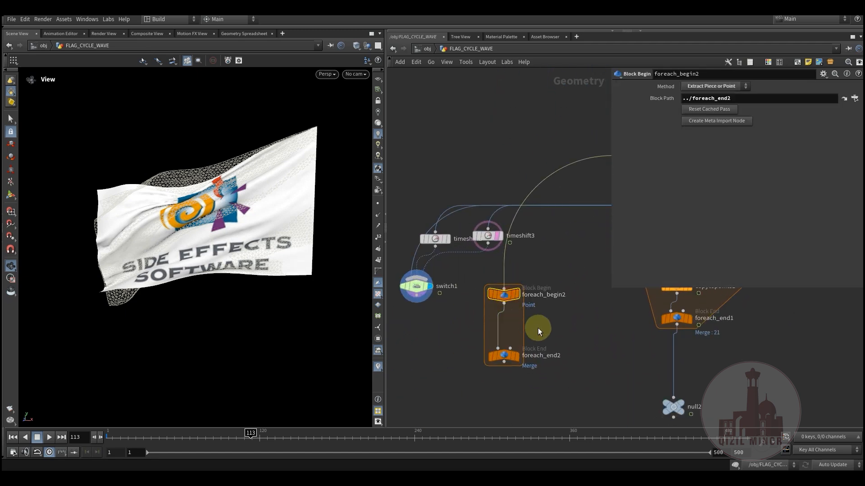
left_click(698, 121)
left_click(535, 285)
left_click_drag(534, 285, 488, 299)
middle_click_drag(460, 386, 562, 350)
left_click_drag(542, 309, 535, 364)
middle_click_drag(488, 296, 463, 306)
Add a Copy to Points node between foreach_begin2 and foreach_end2
key("Tab")
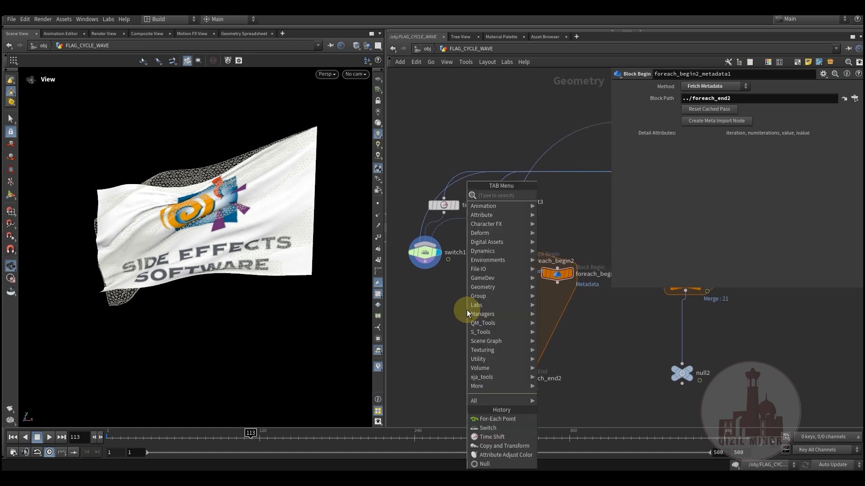
type("cop")
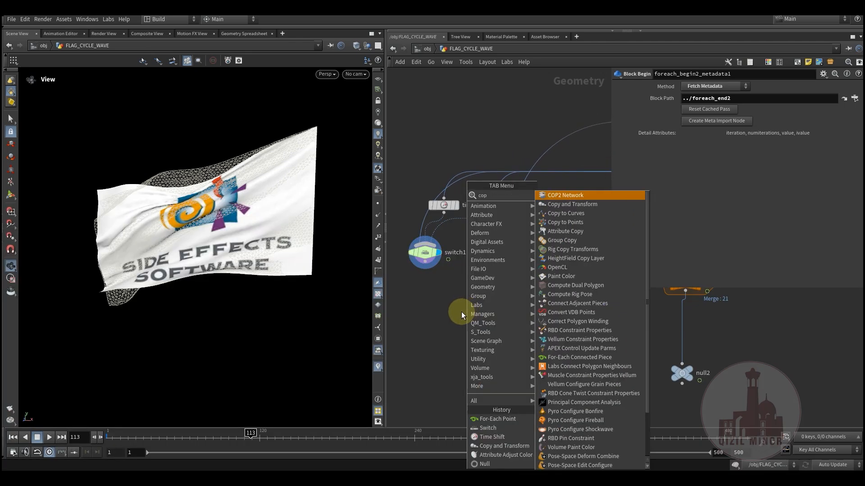
left_click(565, 222)
left_click(499, 316)
Wire switch1 and foreach_begin2 into copytopoints2 as source and target points, feeding foreach_end2
left_click_drag(499, 317, 499, 325)
left_click_drag(512, 269, 498, 325)
left_click_drag(425, 269, 478, 328)
left_click_drag(523, 381, 503, 375)
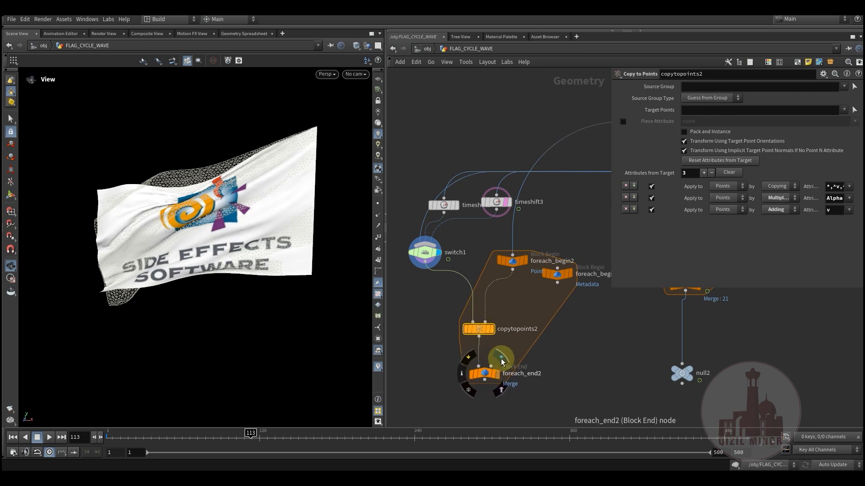
Display the result of foreach_end2 and examine the copied flag grid in the viewport
left_click(502, 361)
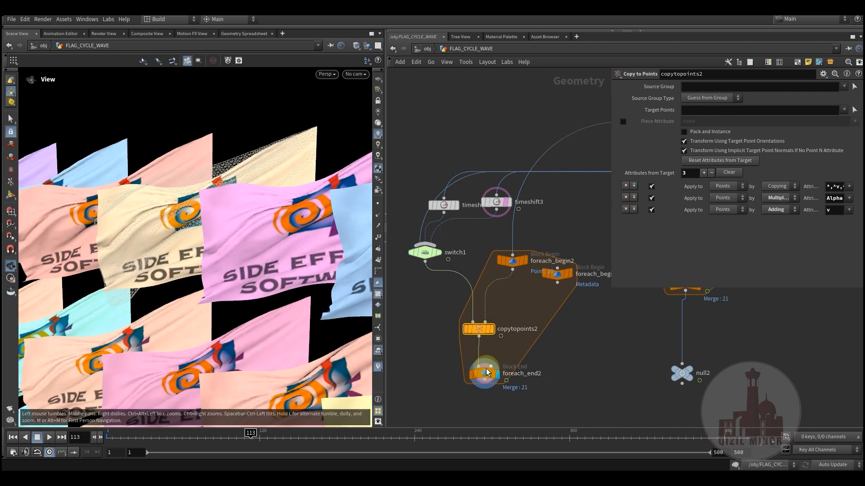
left_click(485, 373)
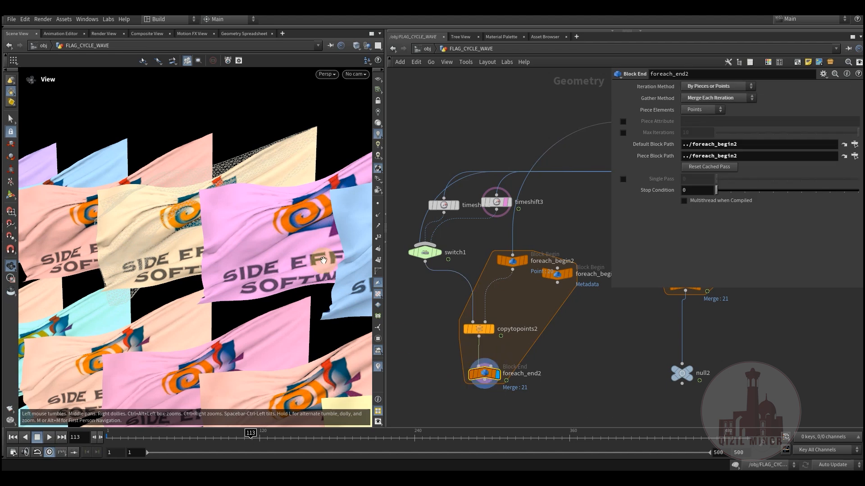
left_click_drag(251, 246, 256, 273)
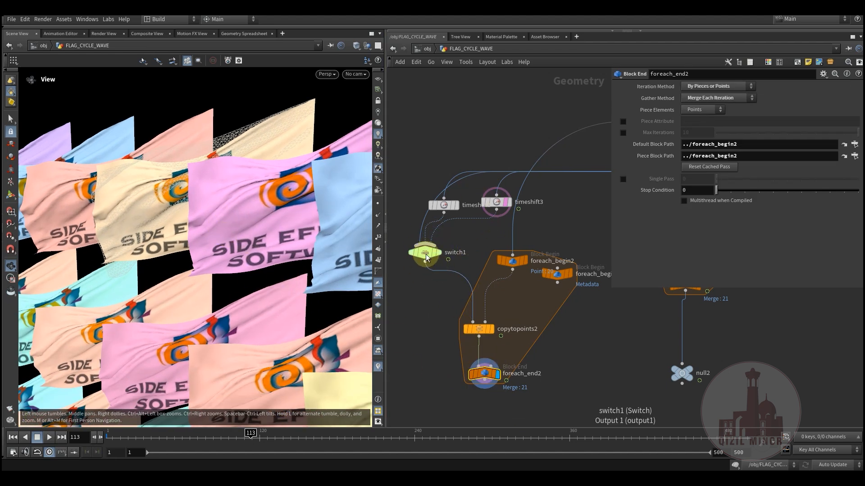
right_click_drag(215, 232, 257, 240)
left_click_drag(261, 241, 236, 251)
right_click_drag(236, 250, 276, 268)
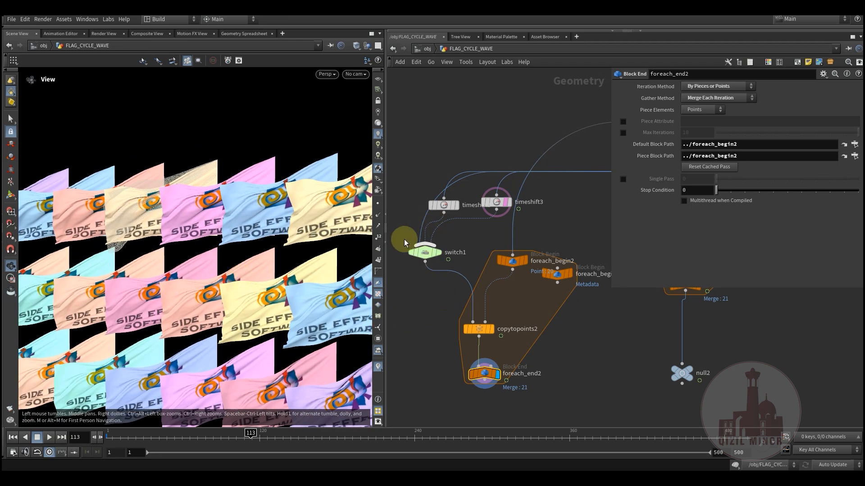
Add a spare input to switch1, reference ../foreach_begin2_metadata1 in it, and move the node slightly down
middle_click_drag(430, 296, 454, 301)
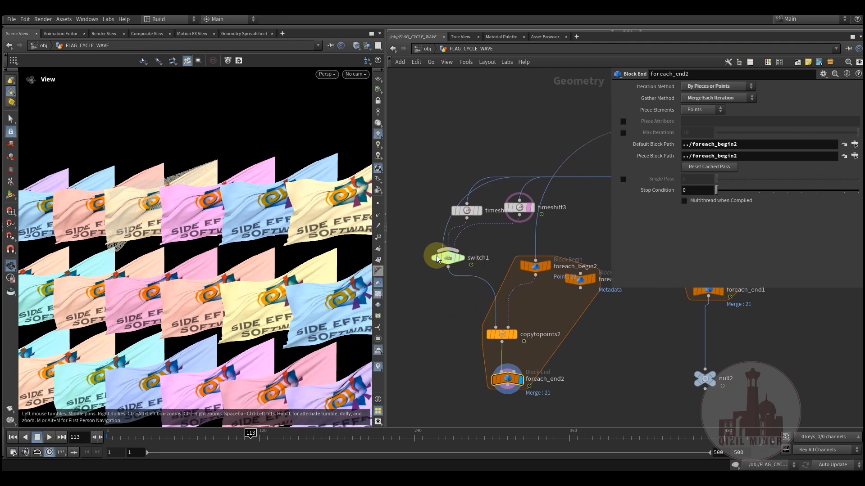
mouse_move(443, 271)
left_mouse_down()
mouse_move(447, 261)
mouse_move(444, 277)
left_mouse_up()
left_click(824, 73)
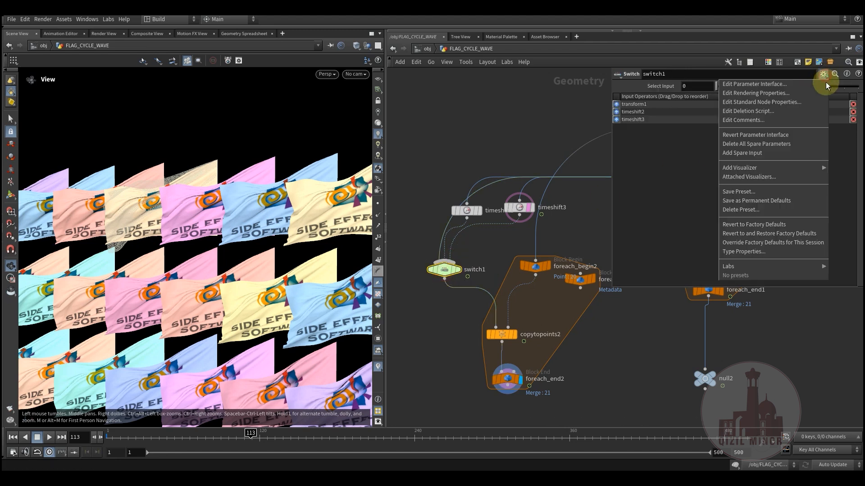
left_click(765, 152)
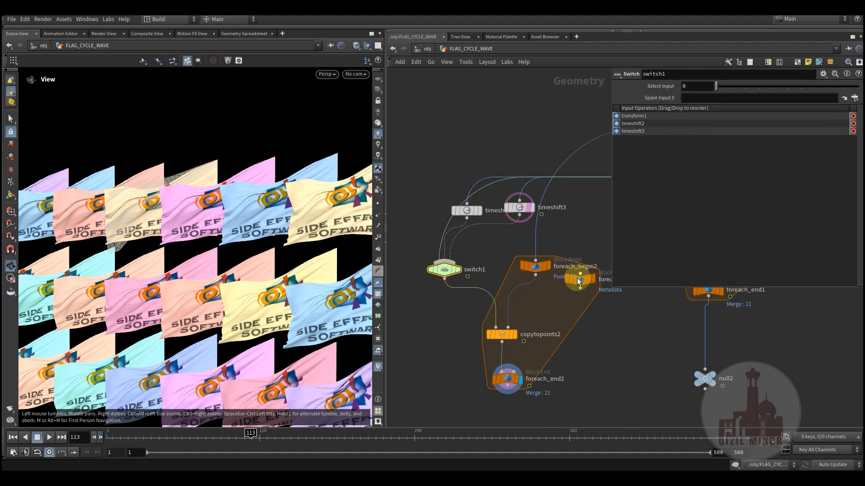
left_click_drag(585, 286, 702, 98)
left_click_drag(448, 274, 448, 291)
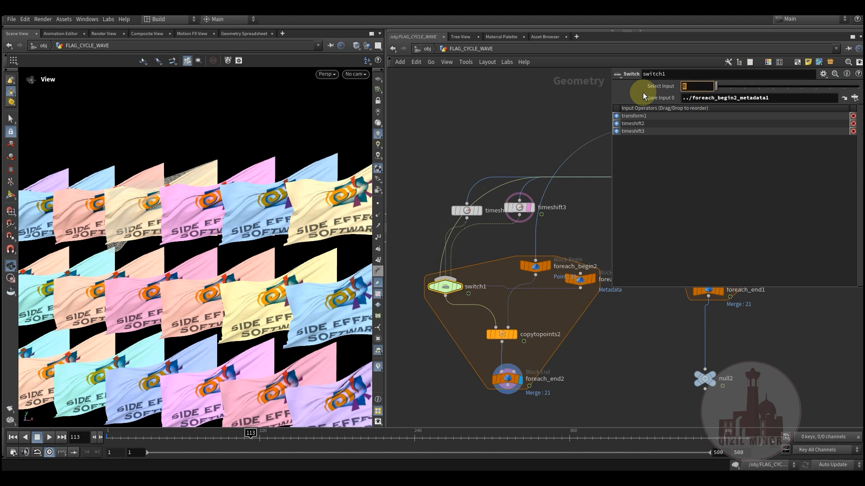
Set switch1's Select Input to the expression detail(-1,"iteration",0)
type("deta")
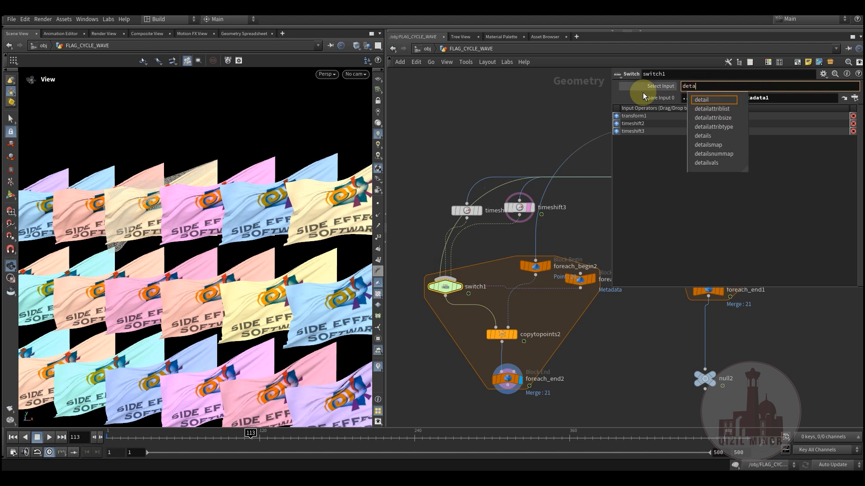
type("il(")
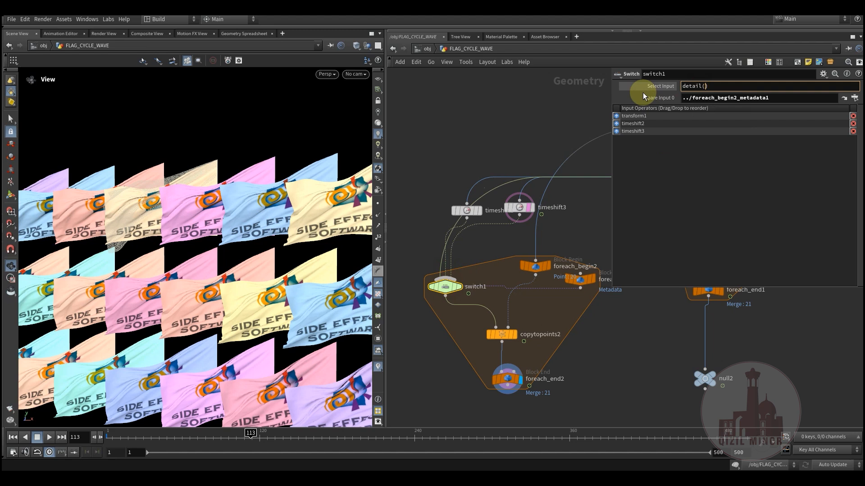
type("-1")
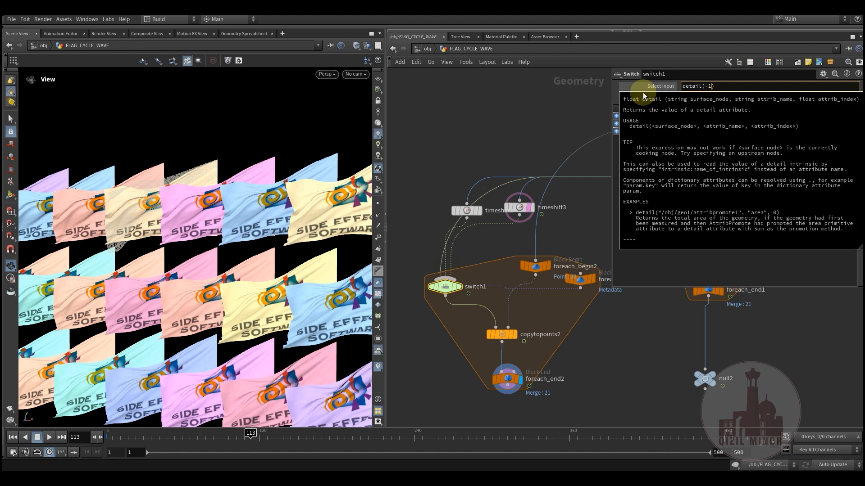
key("Return")
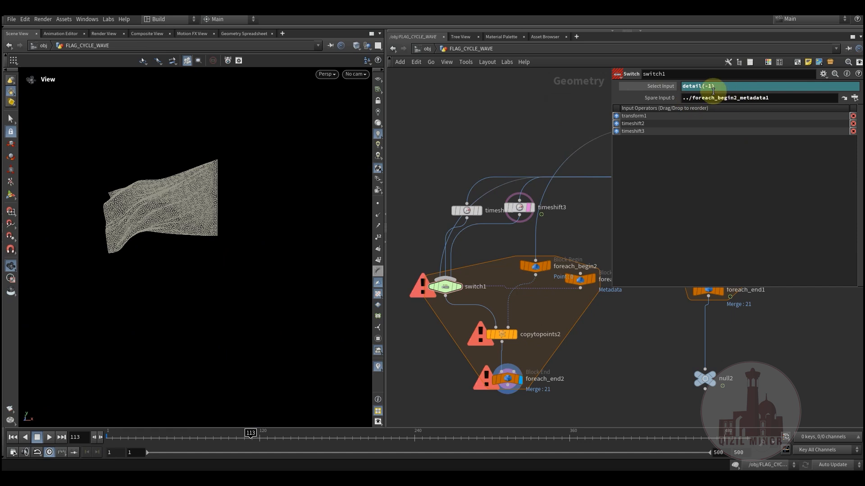
double_click(708, 86)
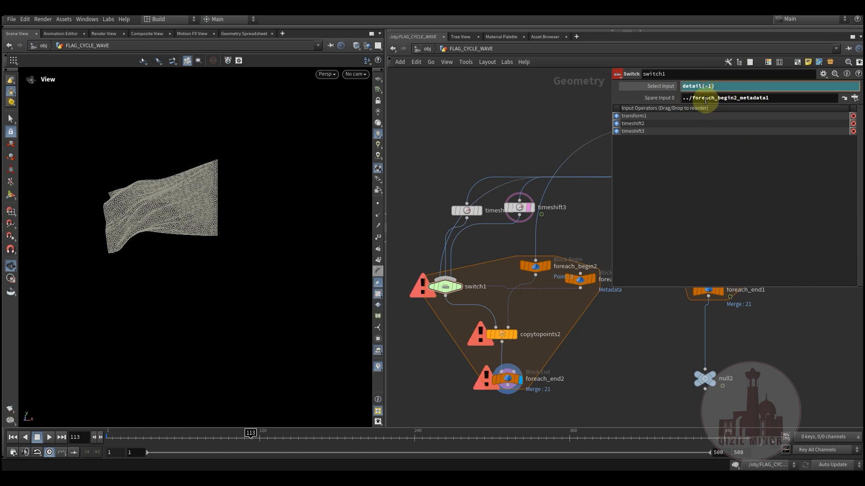
type(",\"\"")
type("0")
key("Return")
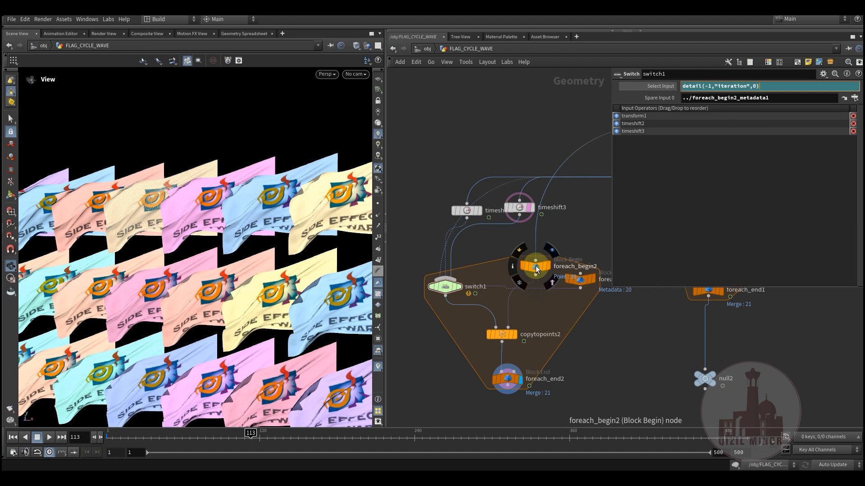
Check the point information of attribadjustcolor1 and extend switch1's Select Input expression to detail(-1,"iteration",0)%3
middle_click_drag(559, 238, 492, 304)
scroll(523, 281, "down", 2)
middle_click_drag(606, 223, 552, 256)
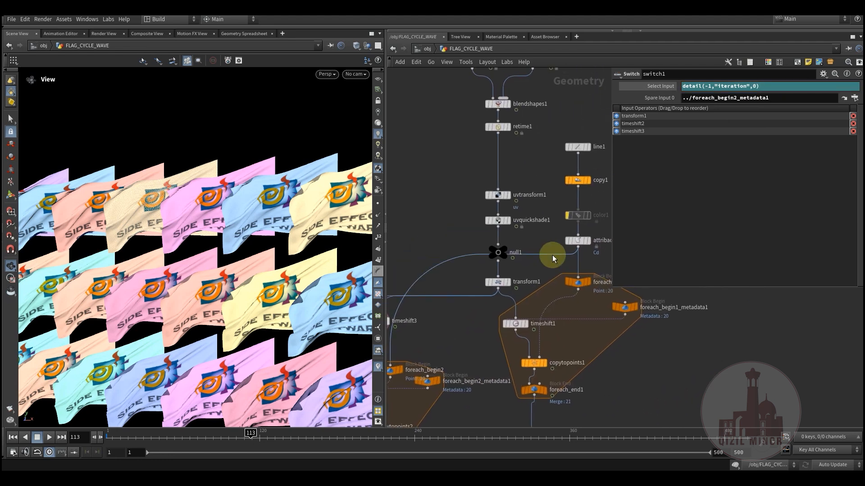
middle_click(576, 241)
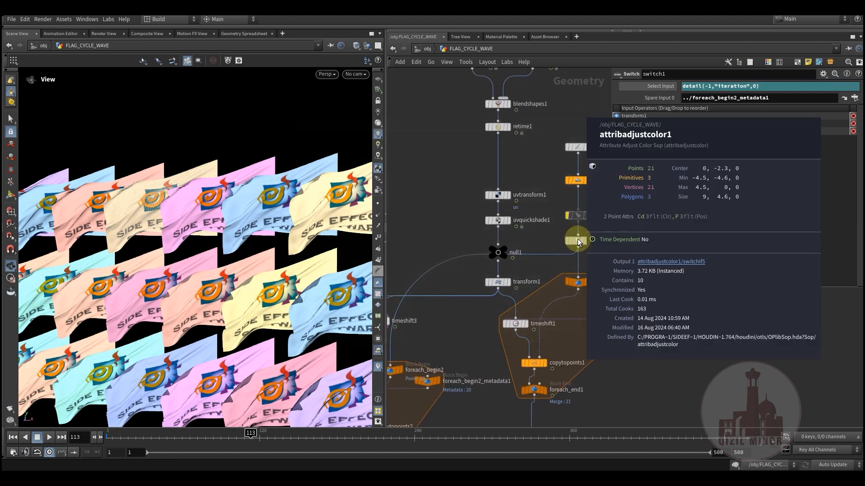
middle_click_drag(480, 296, 603, 182)
scroll(439, 274, "up", 4)
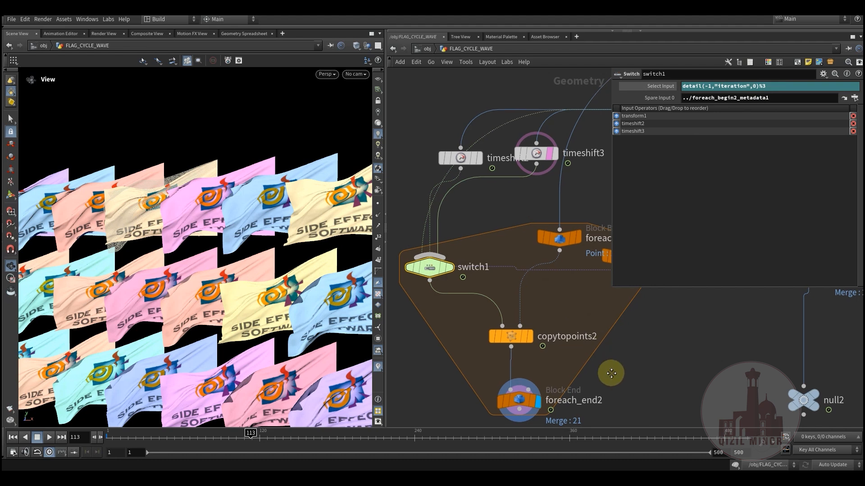
Insert a Sort node on the connection from attribadjustcolor1 into foreach_begin2 and place it just above that node
scroll(591, 331, "down", 3)
middle_click_drag(531, 220, 524, 243)
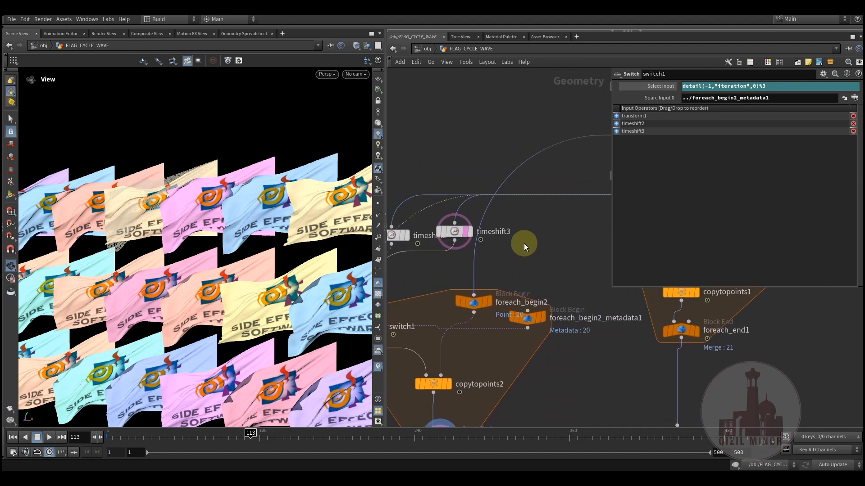
key("Tab")
type("sor")
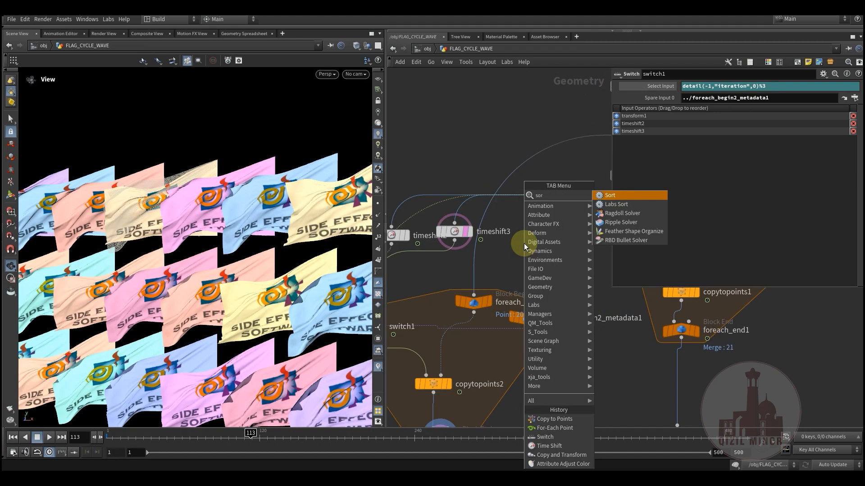
left_click(612, 196)
left_click(470, 264)
left_click_drag(471, 264, 527, 264)
middle_click_drag(573, 386, 583, 329)
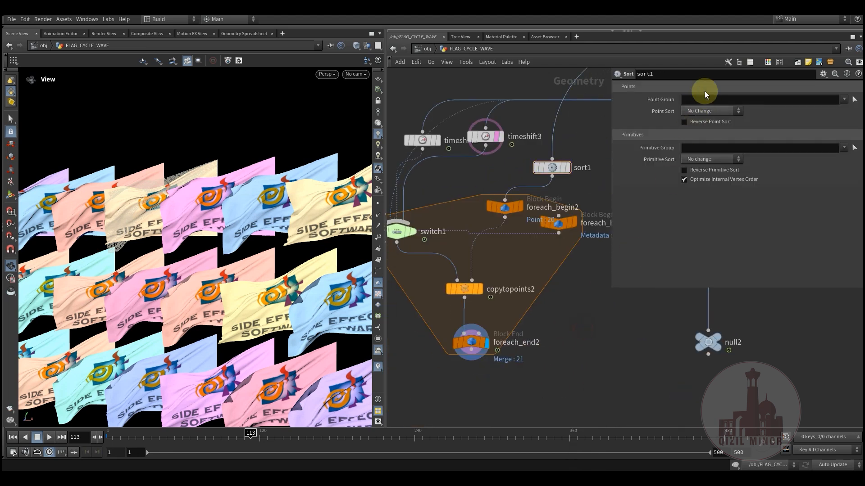
Set sort1's Point Sort to Random and scrub the timeline to check how the flags vary
left_click(732, 113)
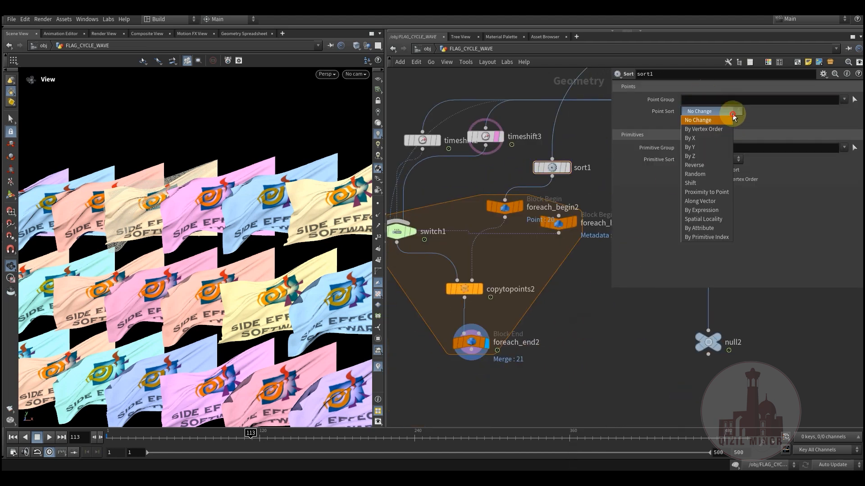
left_click(706, 174)
left_click_drag(222, 263, 254, 376)
left_click_drag(202, 437, 247, 437)
Adjust the Mult offset of timeshift3 and set the Mult of timeshift2 to 26.98
middle_click_drag(447, 171, 496, 192)
left_click_drag(532, 163, 535, 172)
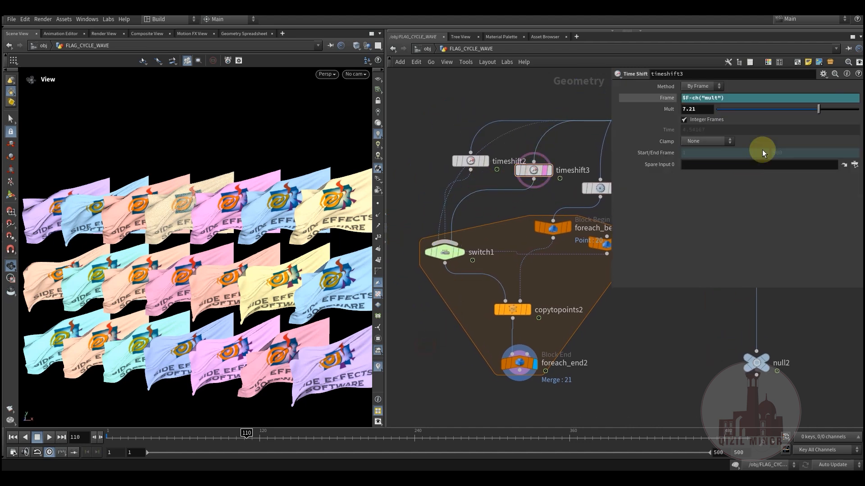
middle_click_drag(702, 110, 720, 76)
left_click(471, 161)
mouse_move(701, 109)
middle_mouse_down()
mouse_move(707, 76)
mouse_move(718, 68)
mouse_move(689, 111)
middle_mouse_up()
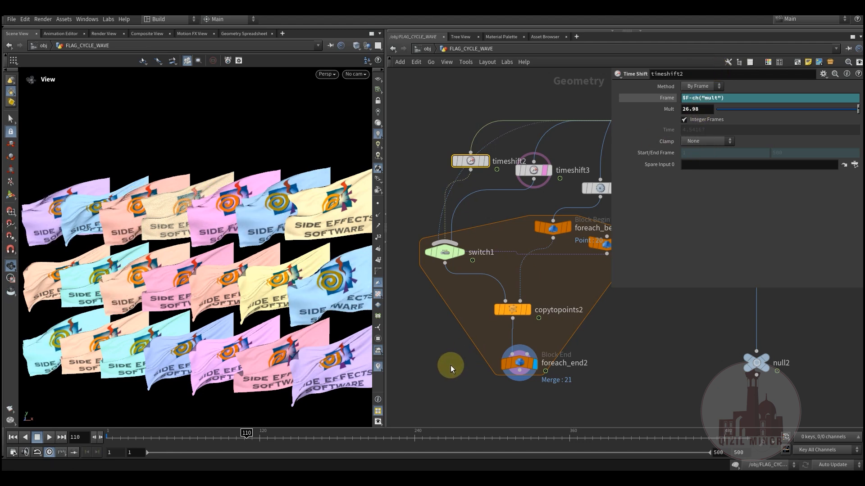
Scrub the timeline repeatedly to examine the flags' timing variation, and compare the first and second for-each networks
left_click_drag(175, 435, 241, 427)
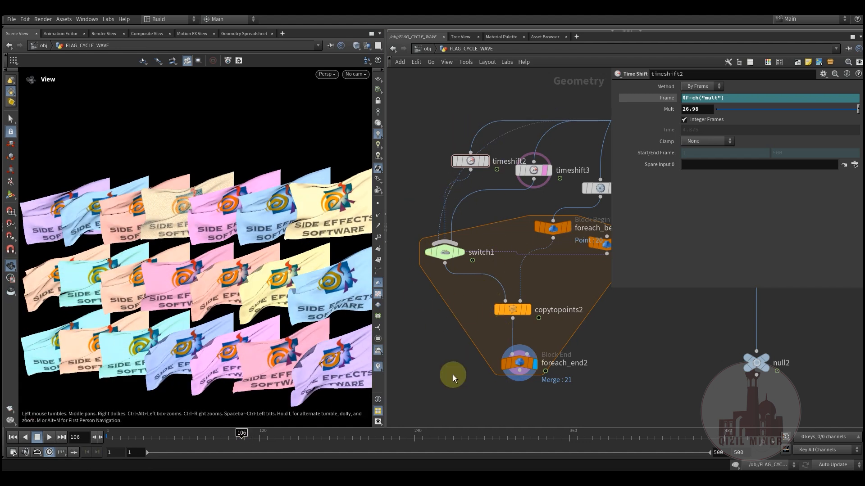
left_click_drag(189, 437, 354, 436)
middle_click_drag(618, 357, 573, 300)
scroll(490, 369, "down", 3)
left_click_drag(188, 437, 280, 436)
middle_click_drag(586, 148, 514, 225)
middle_click_drag(591, 351, 599, 320)
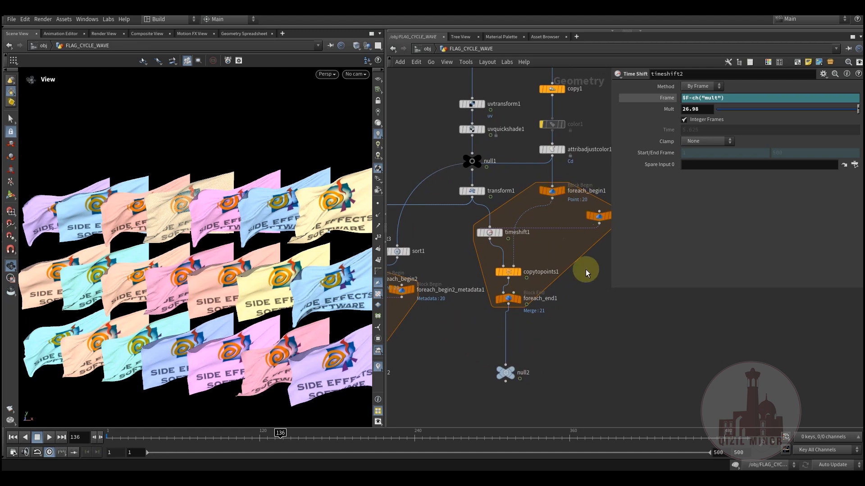
middle_click_drag(474, 325, 614, 286)
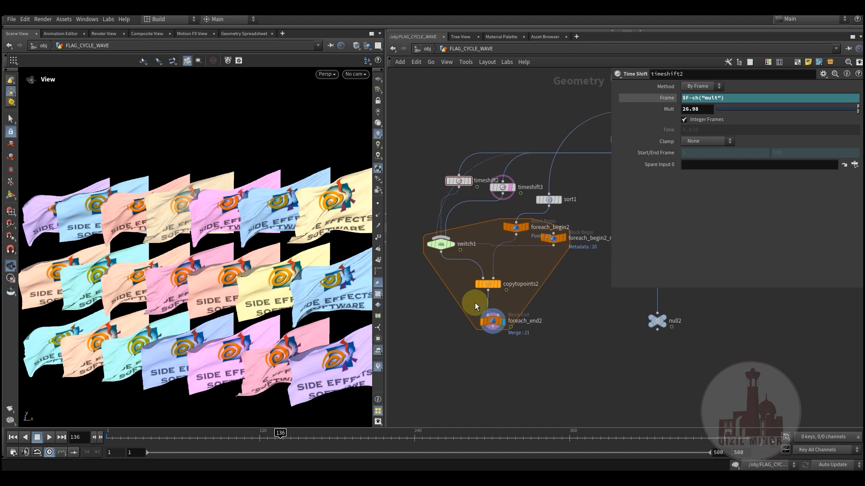
left_click_drag(267, 438, 448, 434)
middle_click_drag(535, 355, 516, 309)
left_click_drag(253, 437, 301, 437)
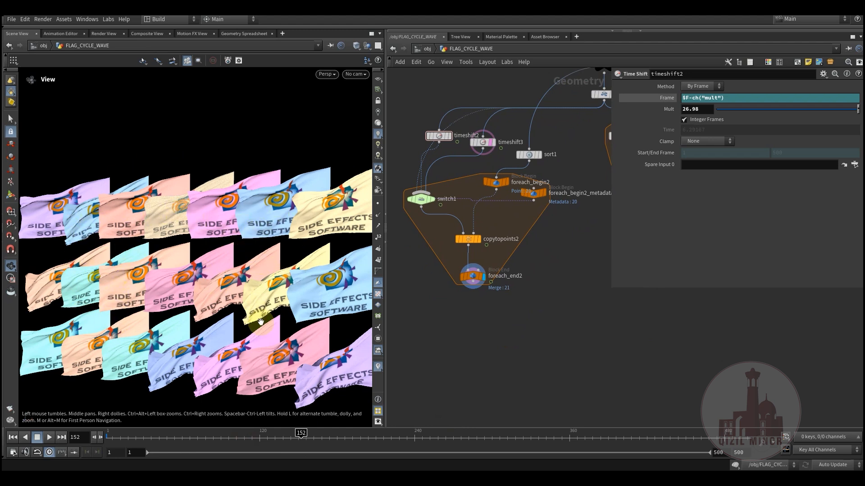
left_click_drag(184, 438, 292, 437)
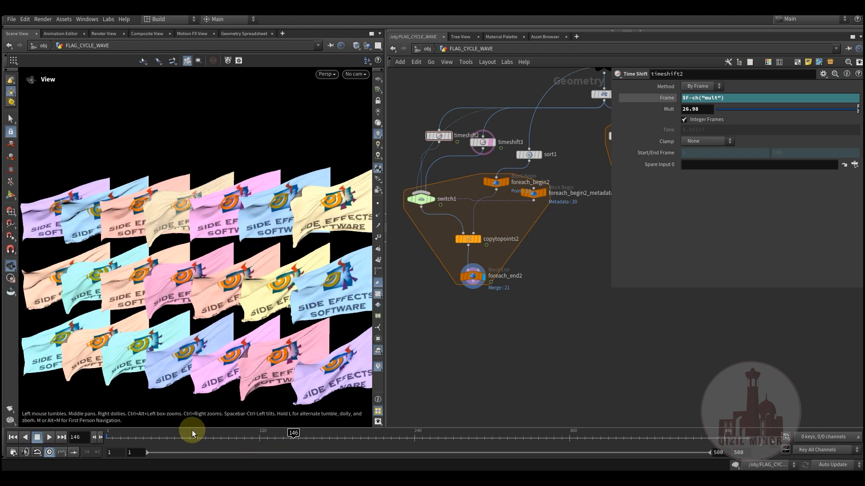
left_click_drag(198, 437, 267, 438)
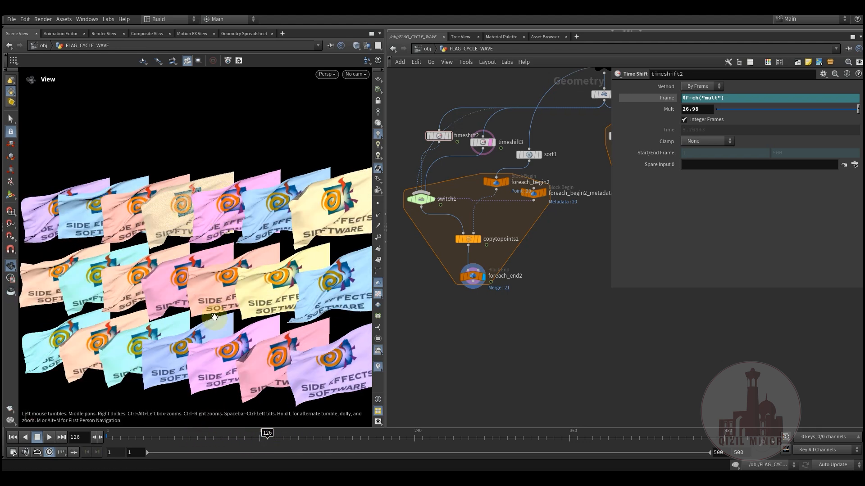
left_click_drag(193, 440, 295, 438)
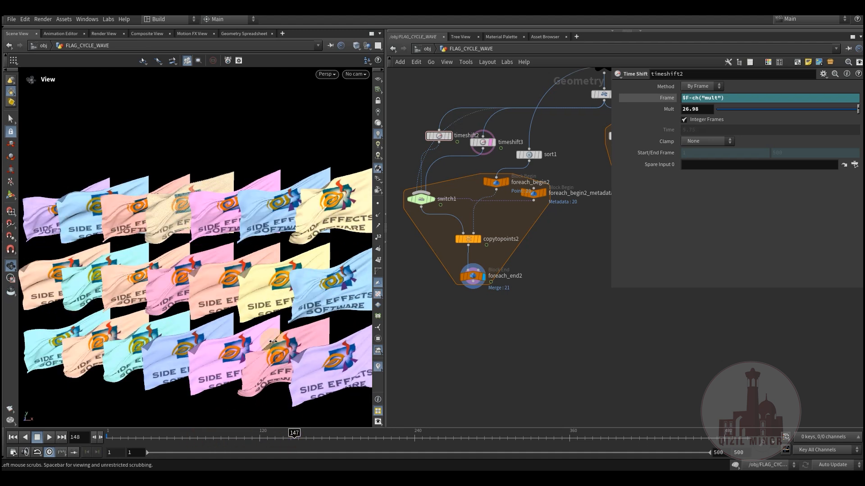
mouse_move(206, 442)
left_mouse_down()
mouse_move(236, 435)
mouse_move(311, 440)
left_mouse_up()
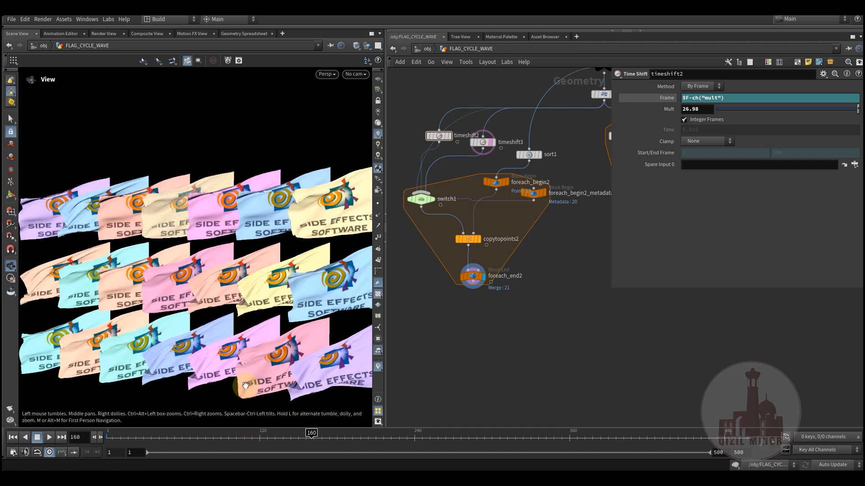
Scrub through the flag animation once more and render a flipbook of frames 1 to 500 into MPlay
left_click_drag(214, 441, 371, 449)
left_click(220, 434)
left_click_drag(219, 434, 290, 440)
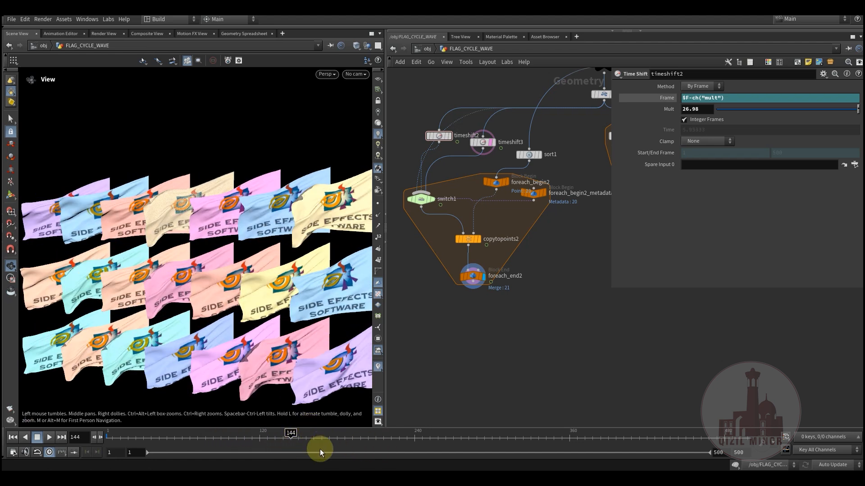
left_click(14, 452)
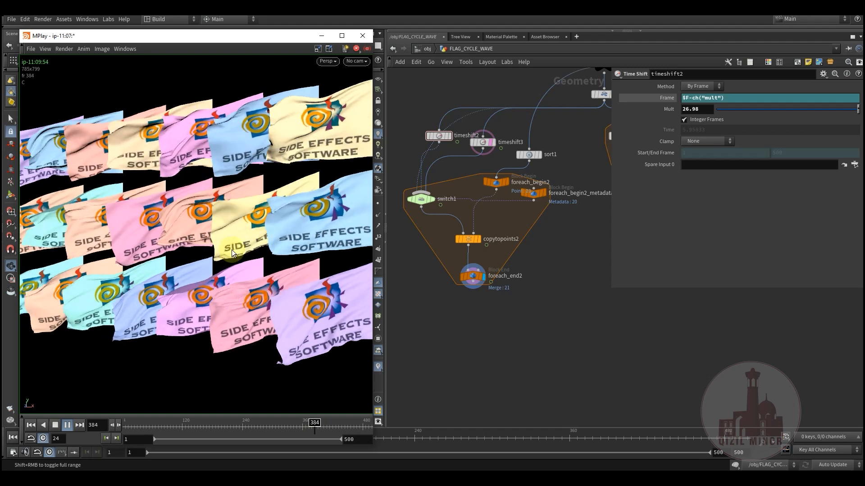